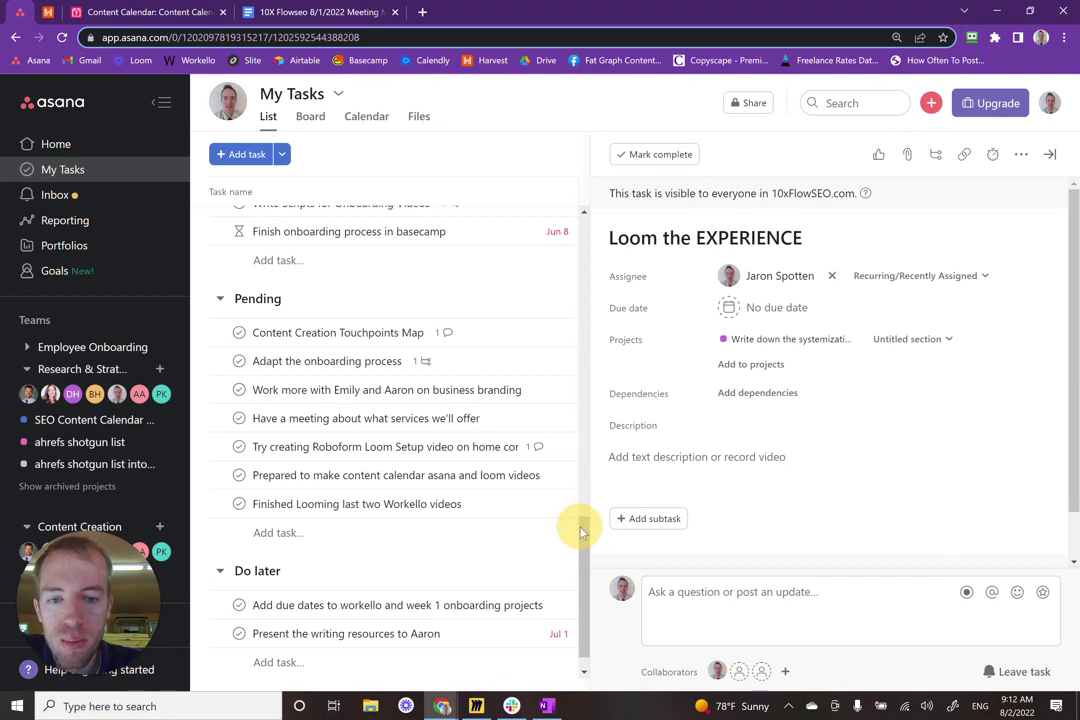
- Review the sections of the My Tasks list, from Urgent & Important down to Do later
scroll(580, 530, up, 1)
drag(576, 512, 578, 229)
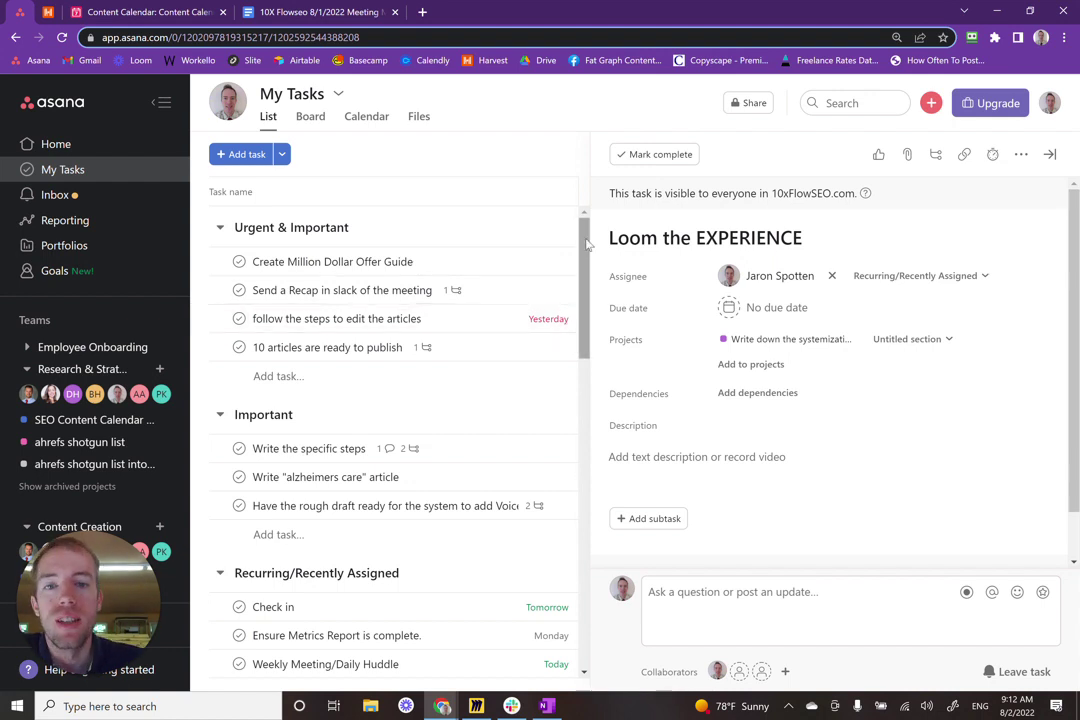
drag(586, 253, 584, 596)
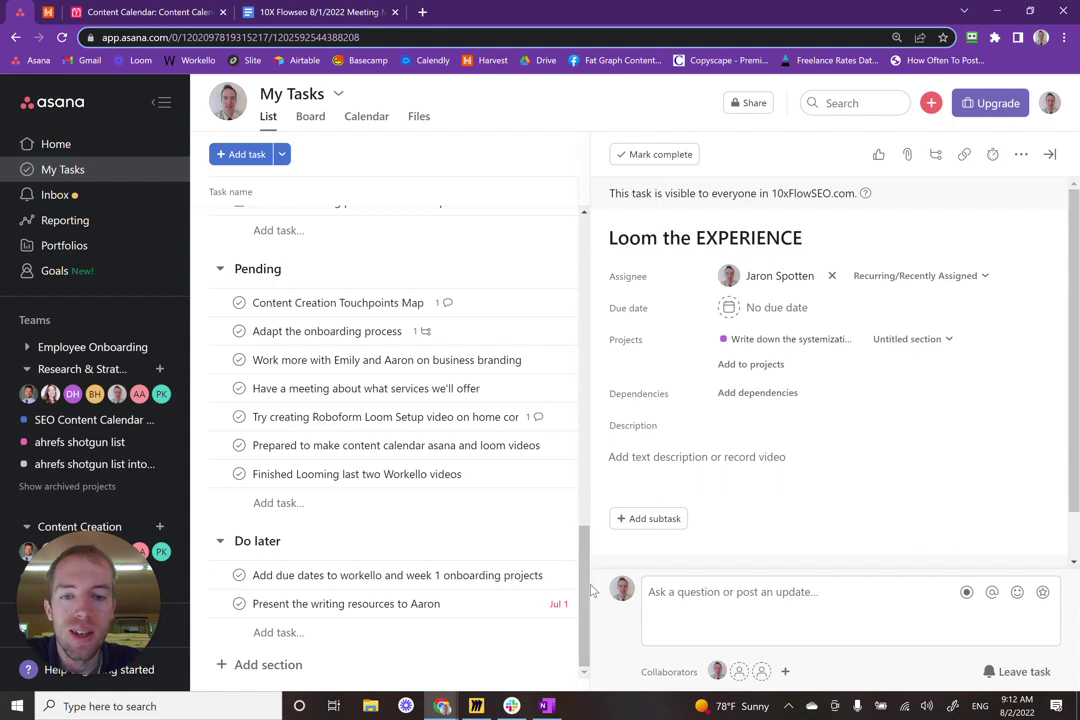
drag(584, 596, 562, 238)
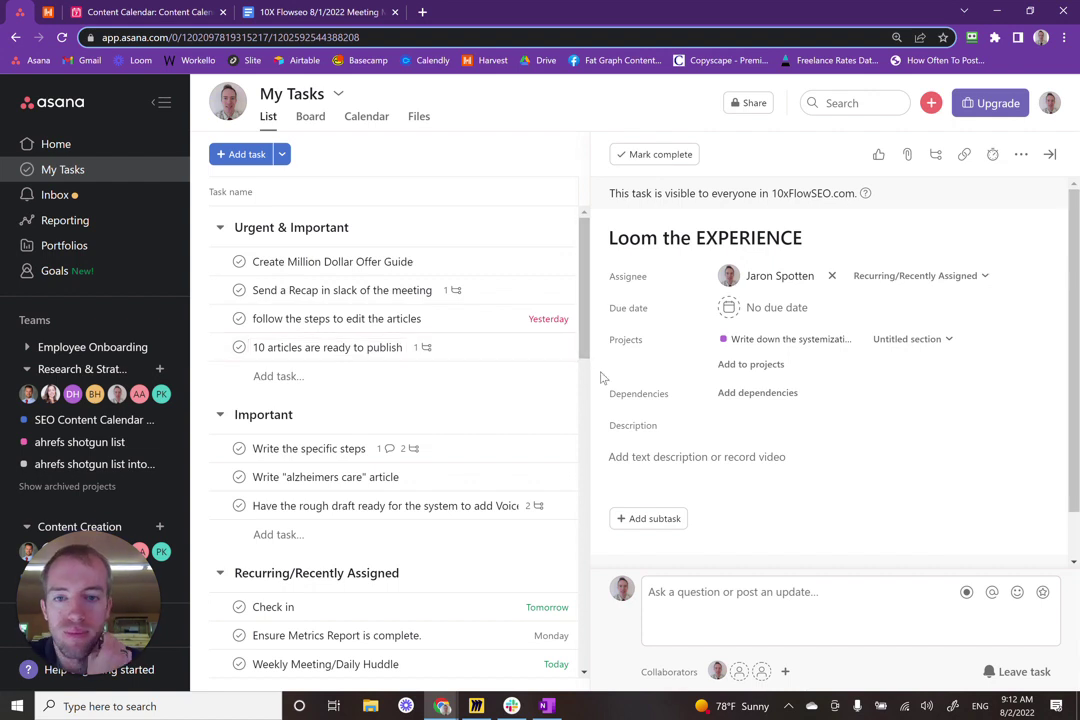
drag(585, 265, 586, 234)
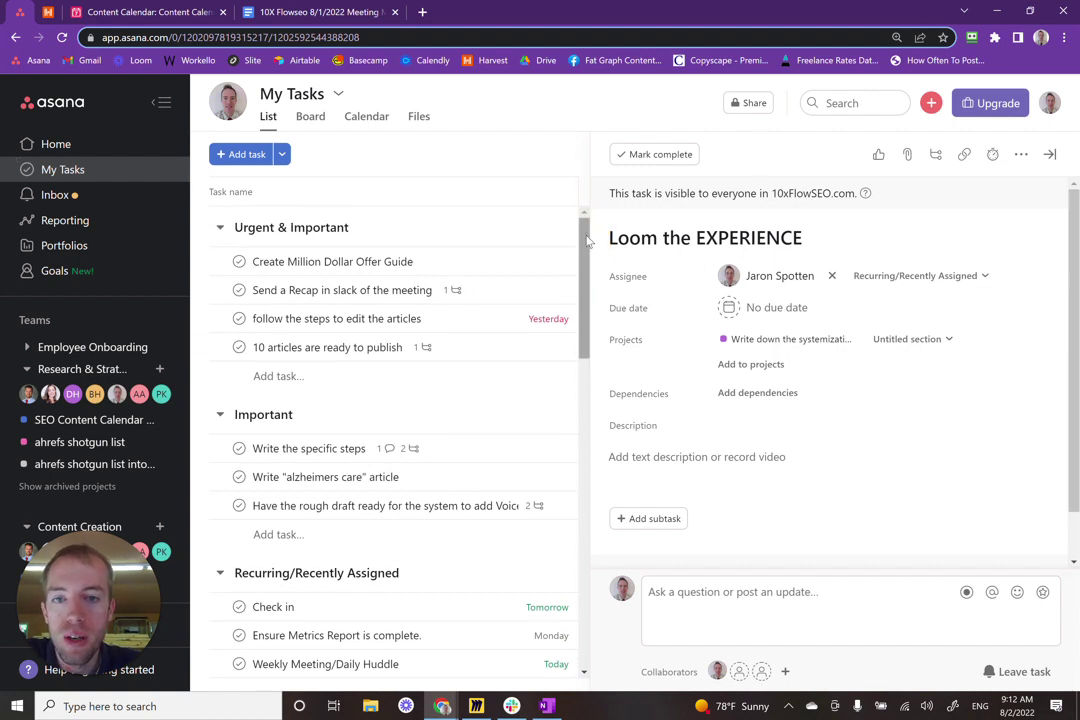
drag(586, 241, 579, 250)
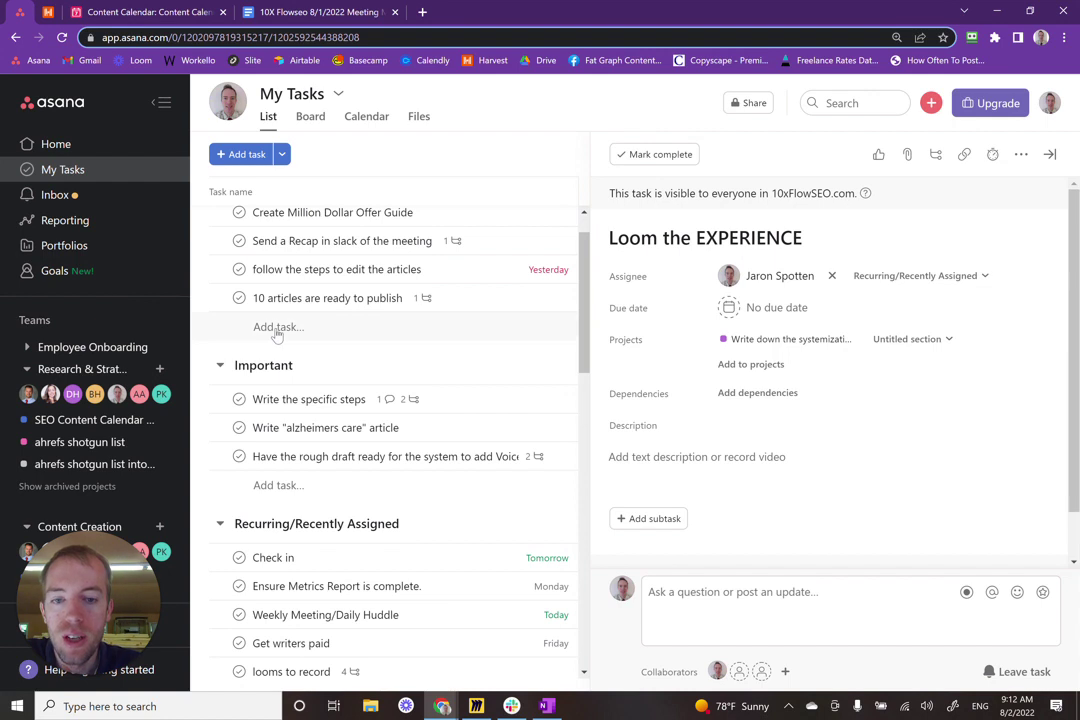
- Close the "Loom the EXPERIENCE" task details and look through the full-width task list with its due dates and projects
click(1043, 157)
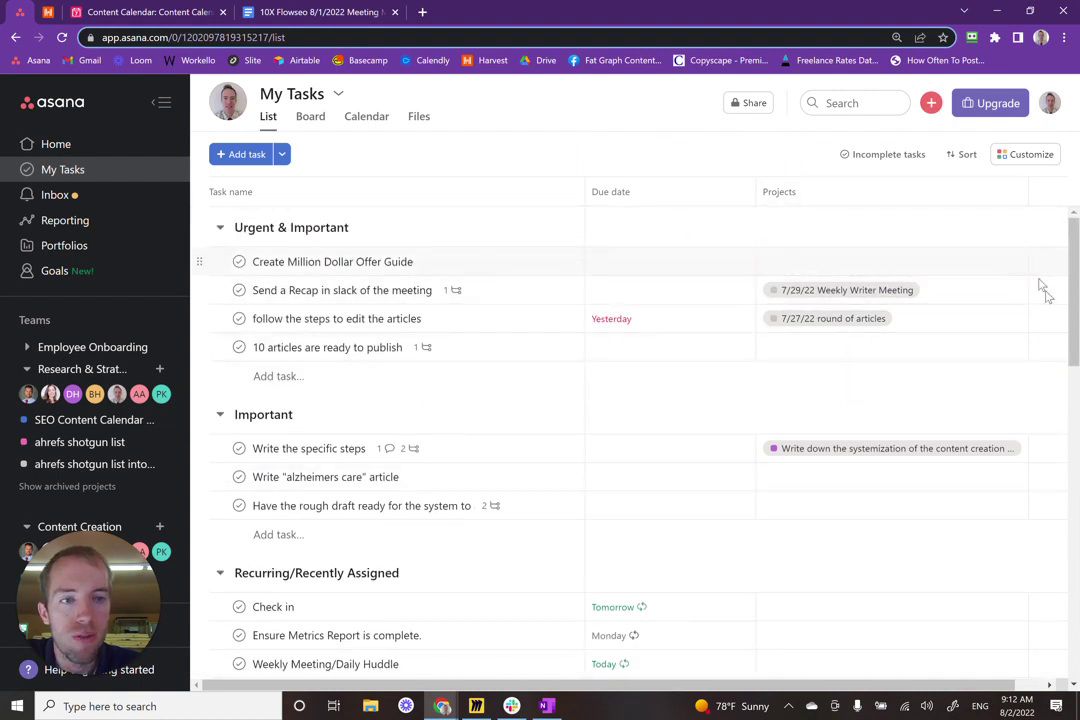
drag(1064, 338, 992, 207)
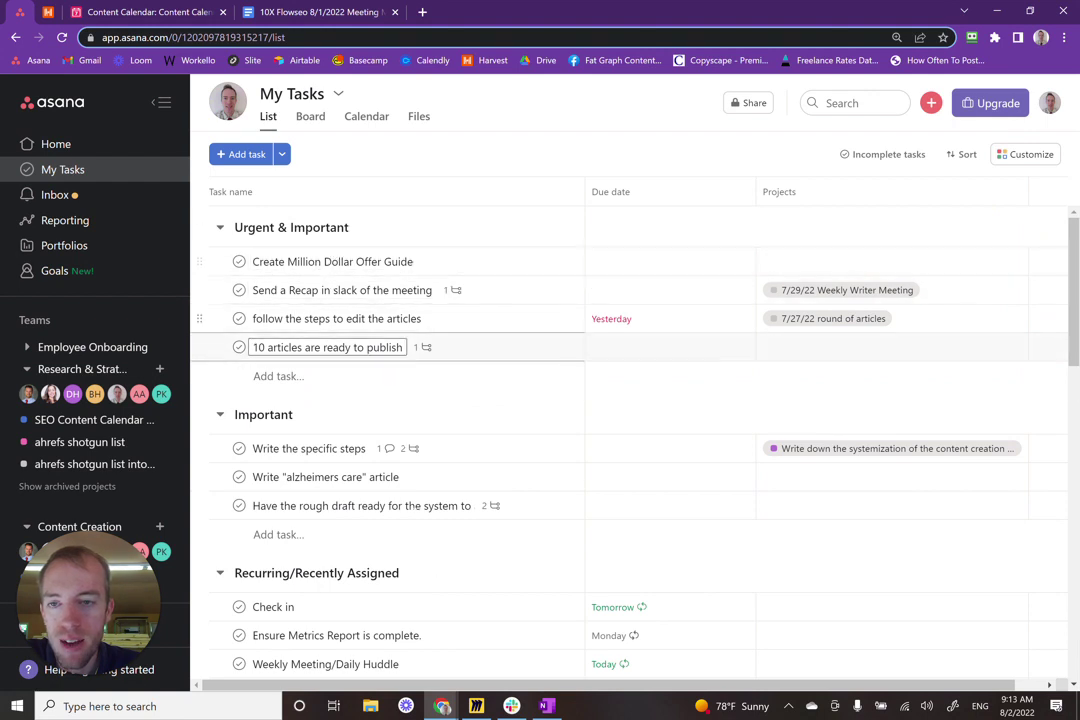
scroll(397, 600, down, 12)
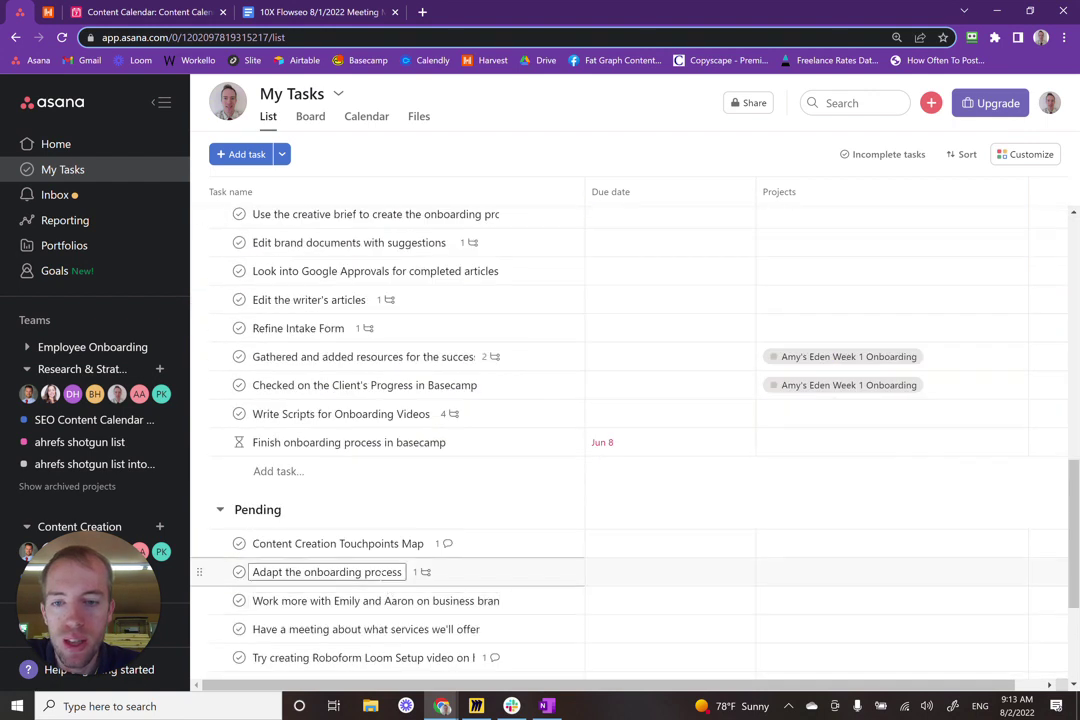
scroll(630, 440, up, 12)
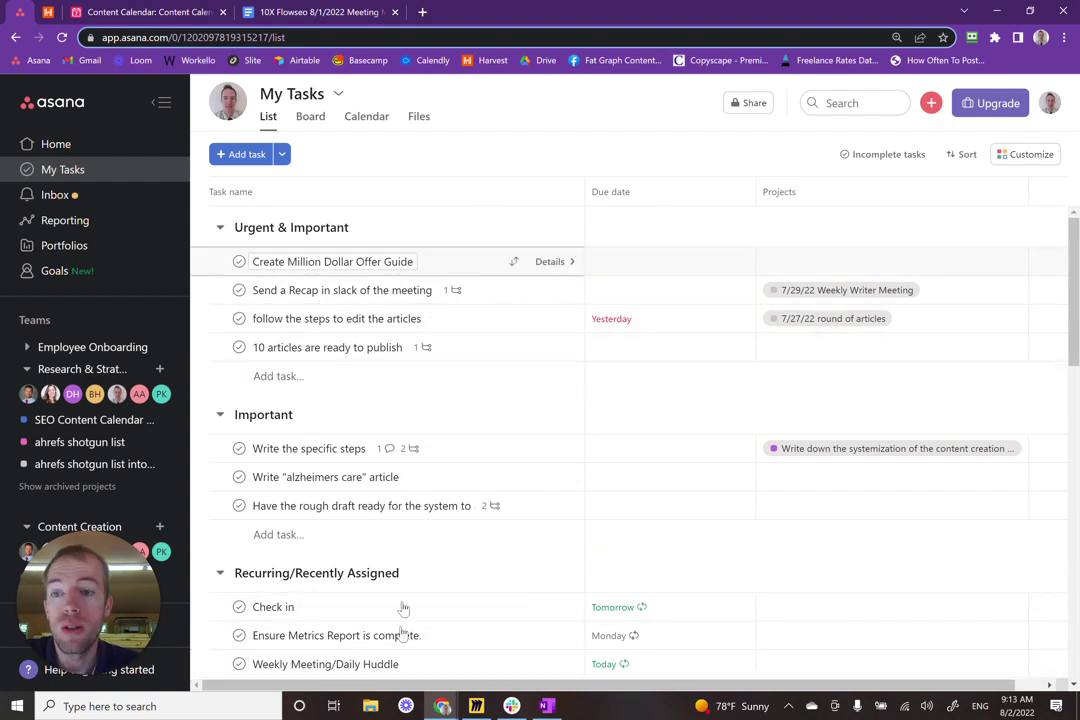
- Switch to the Project Priorities 8/2/22 board in Miro and examine the value and effort axes, quadrants and task cards of the matrix
click(487, 710)
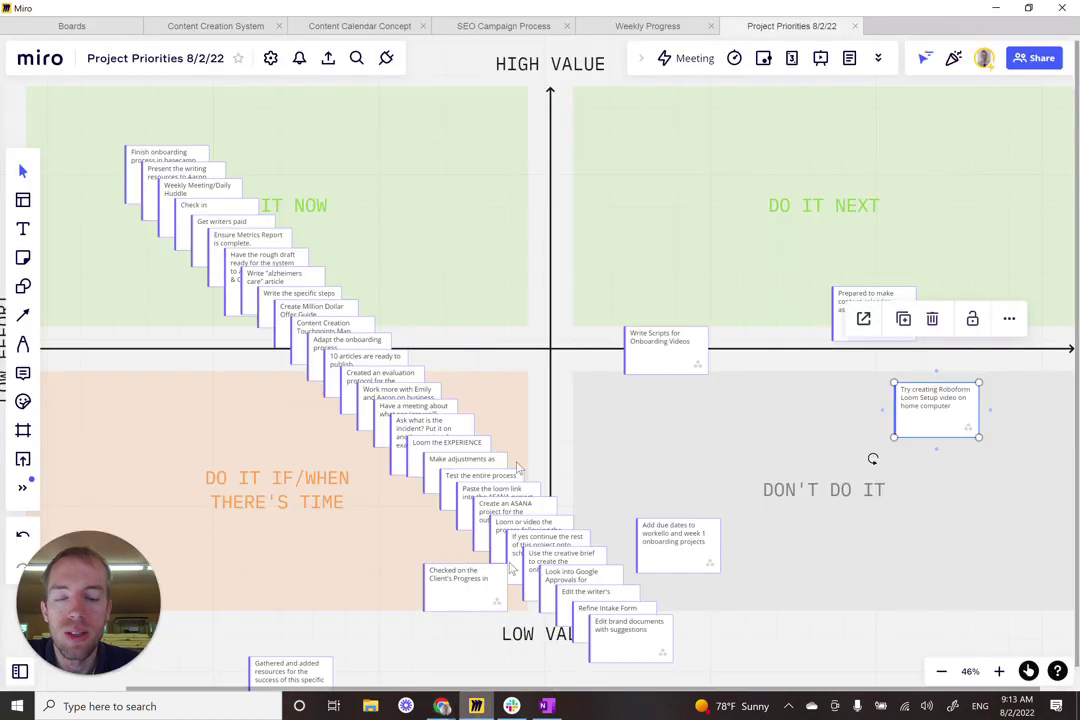
drag(533, 220, 550, 246)
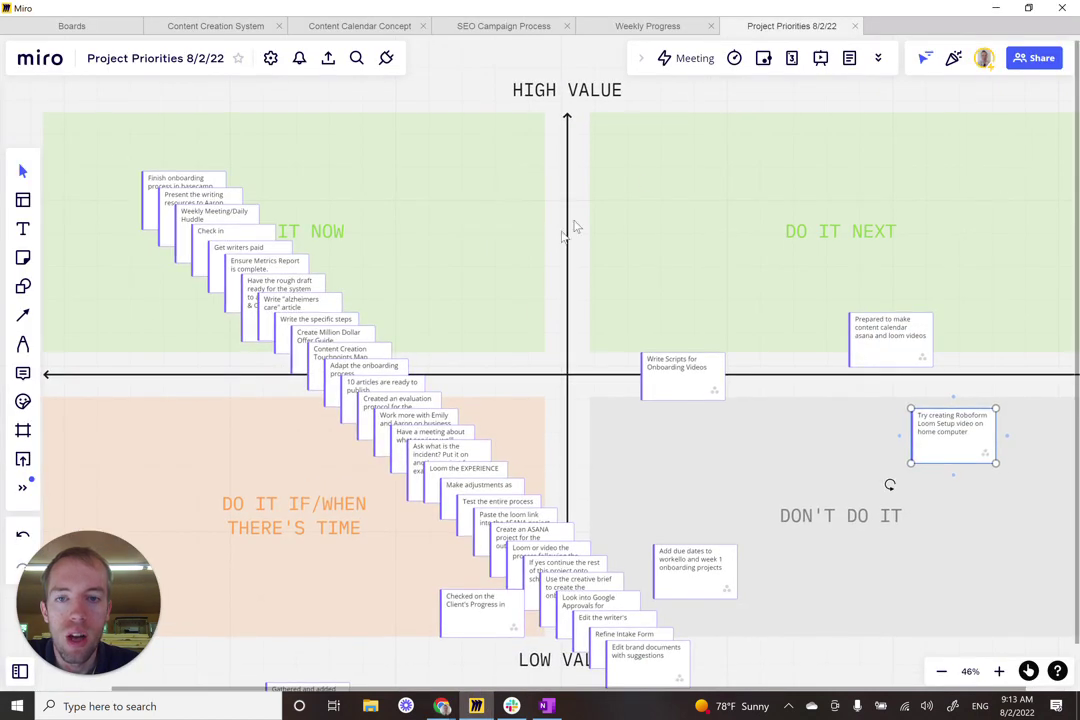
scroll(588, 160, right, 2)
scroll(588, 160, down, 1)
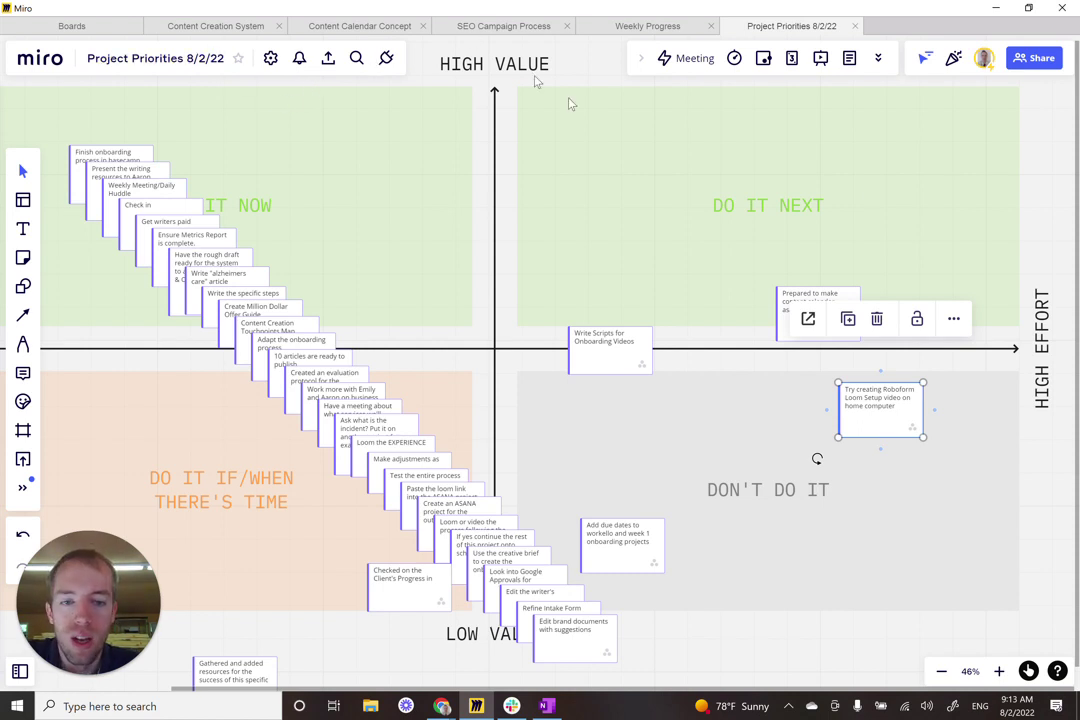
drag(1037, 221, 1059, 246)
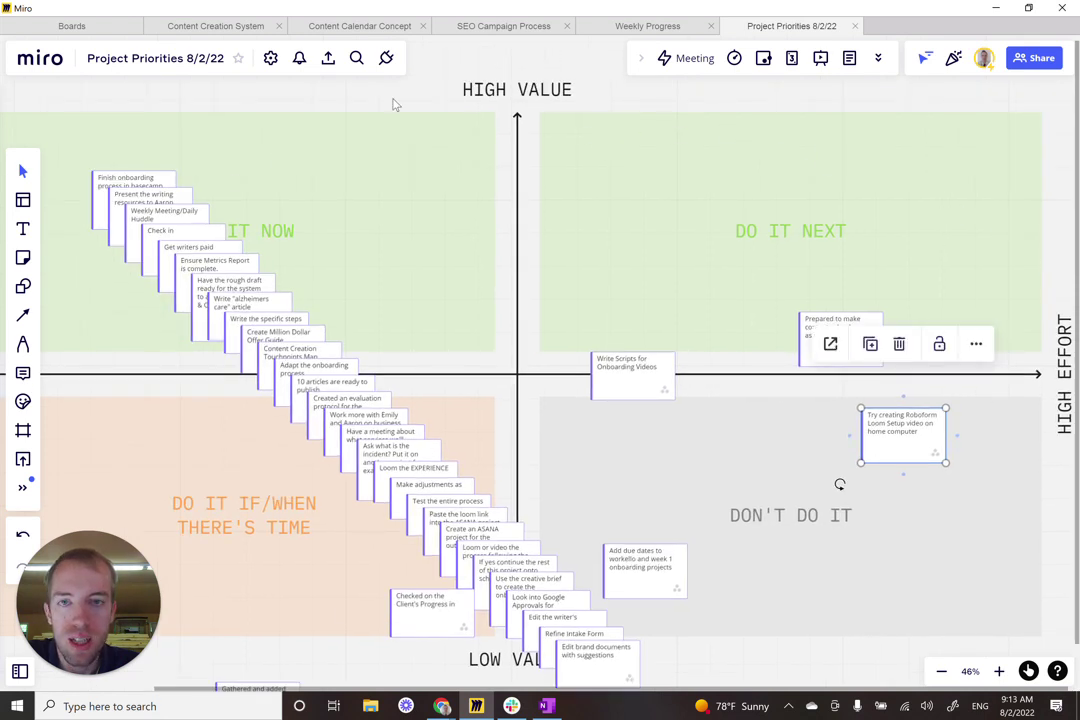
drag(350, 84, 394, 79)
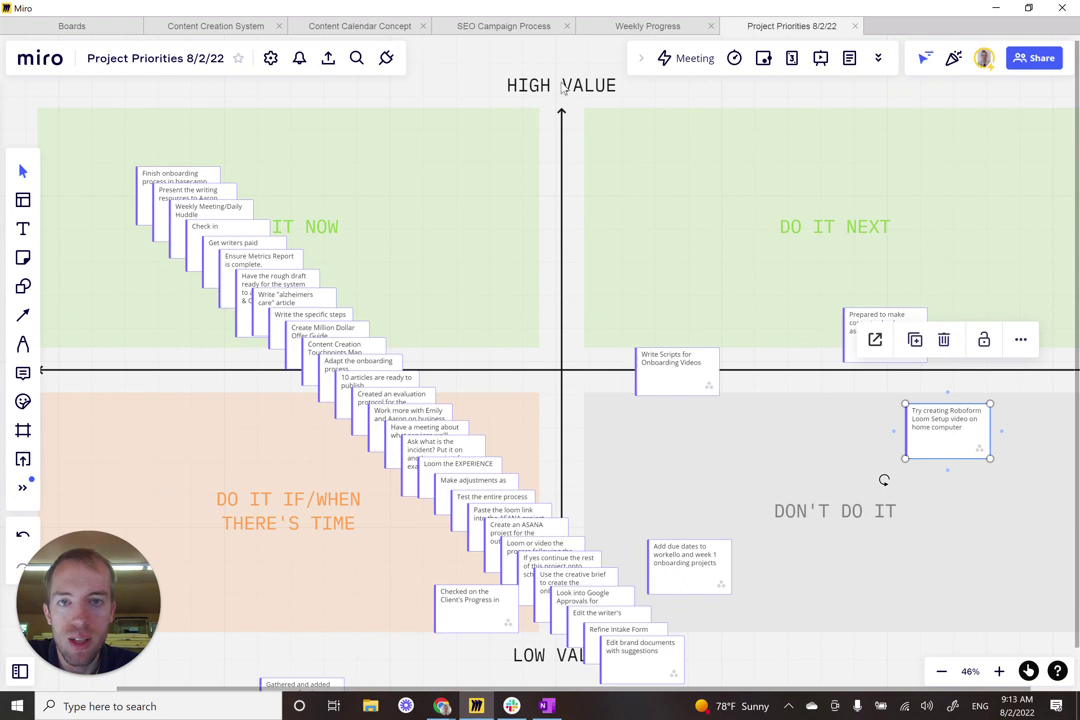
drag(448, 80, 485, 55)
mouse_move(905, 290)
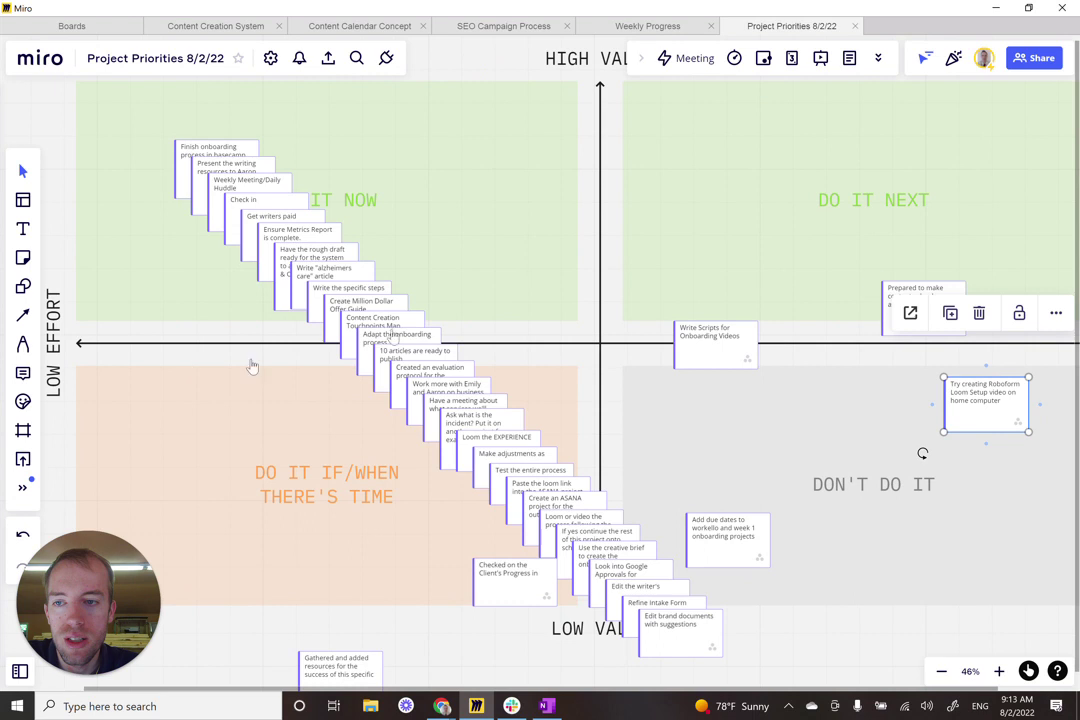
drag(962, 240, 781, 202)
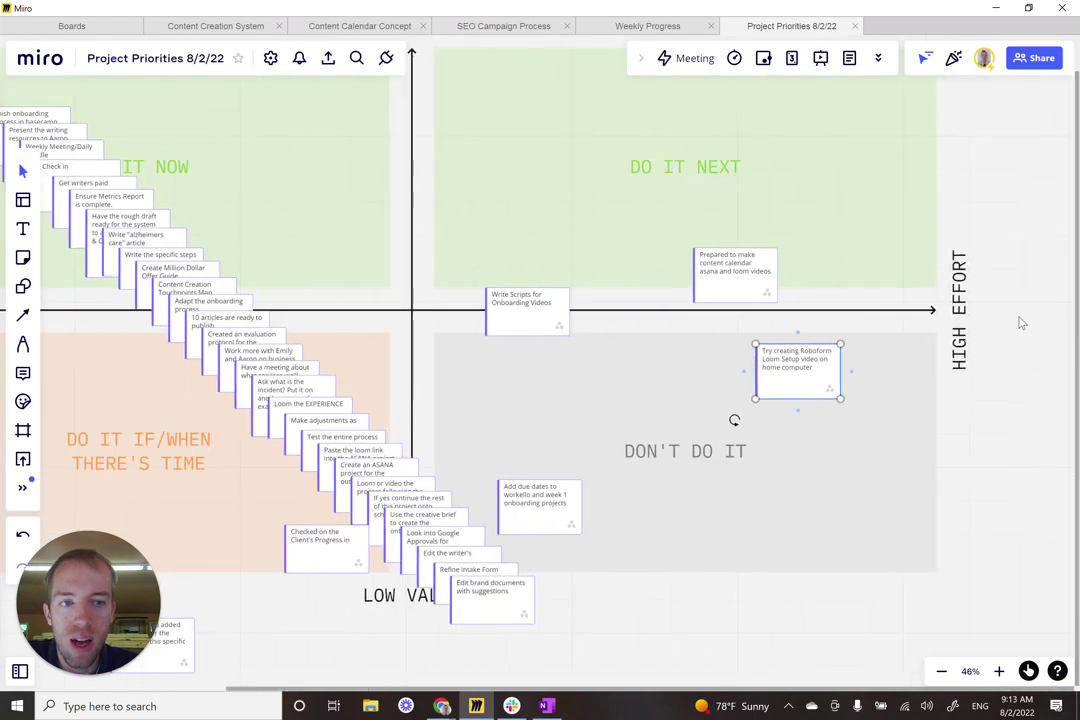
drag(952, 394, 1043, 411)
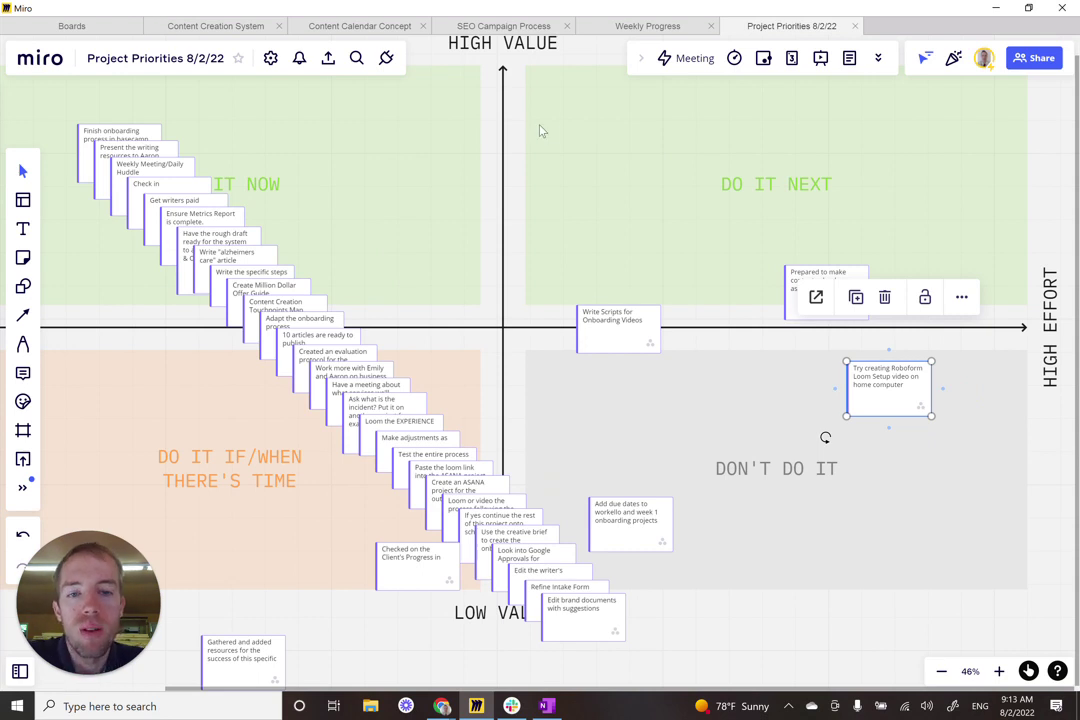
drag(1060, 178, 1073, 204)
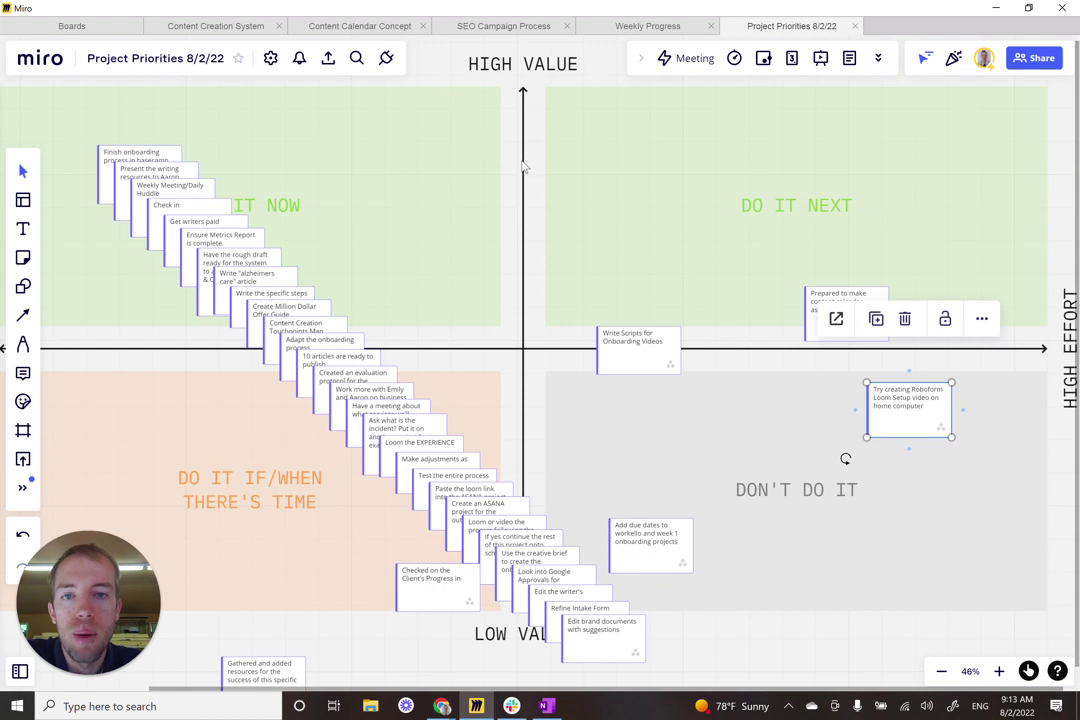
drag(523, 167, 535, 170)
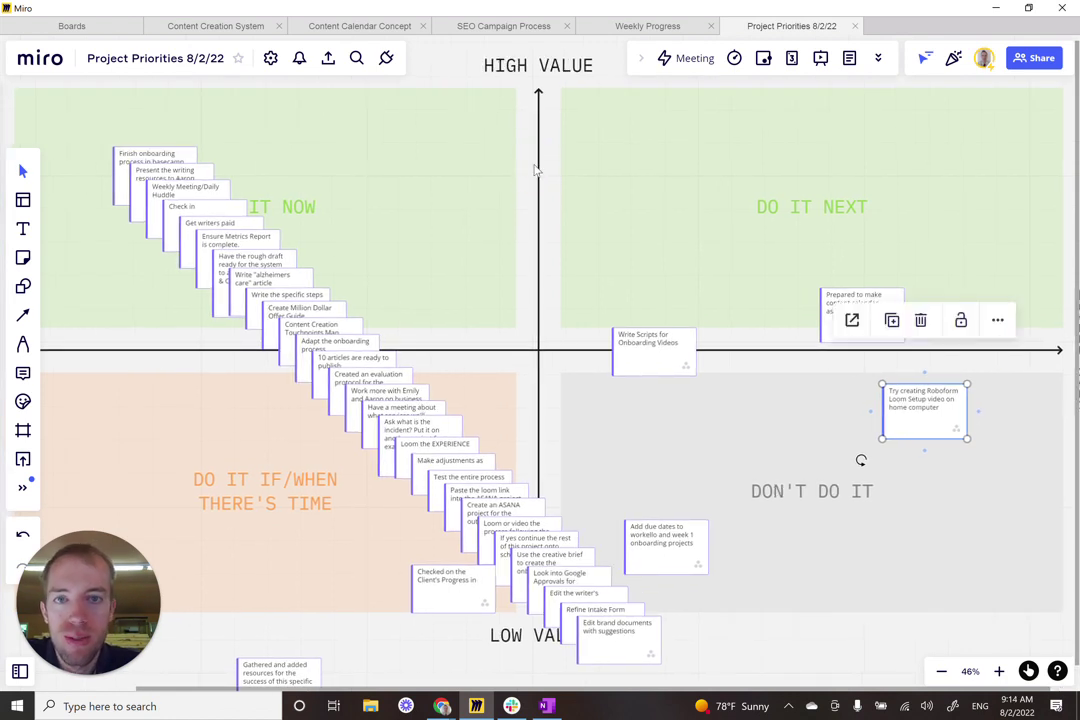
drag(540, 152, 562, 157)
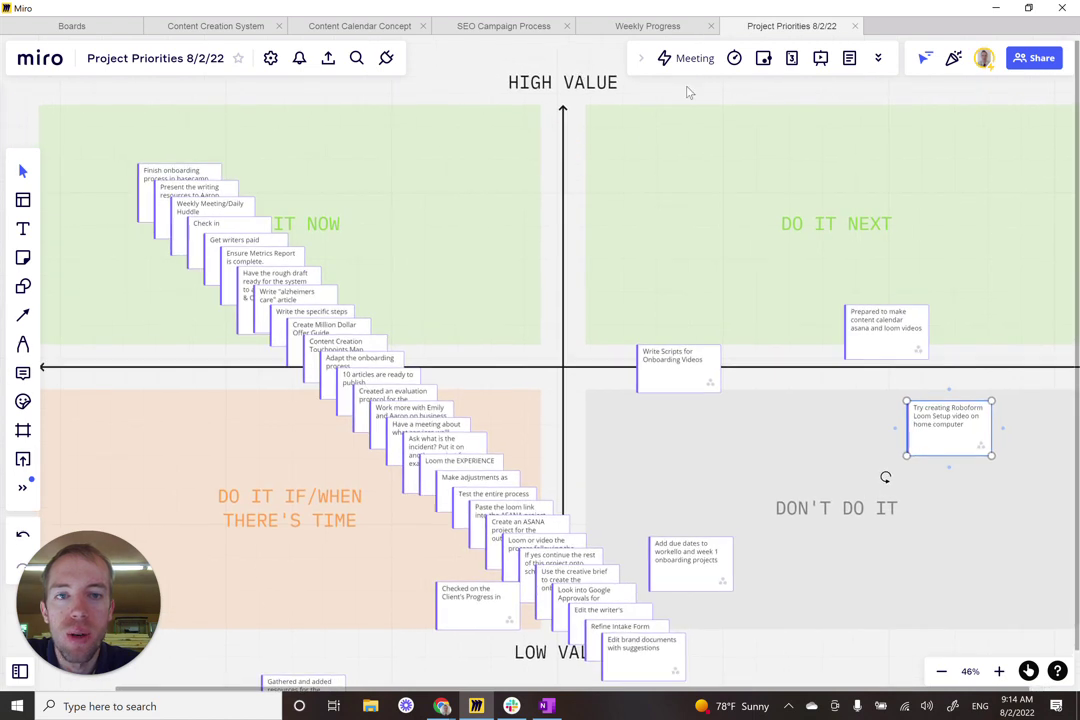
drag(685, 91, 697, 100)
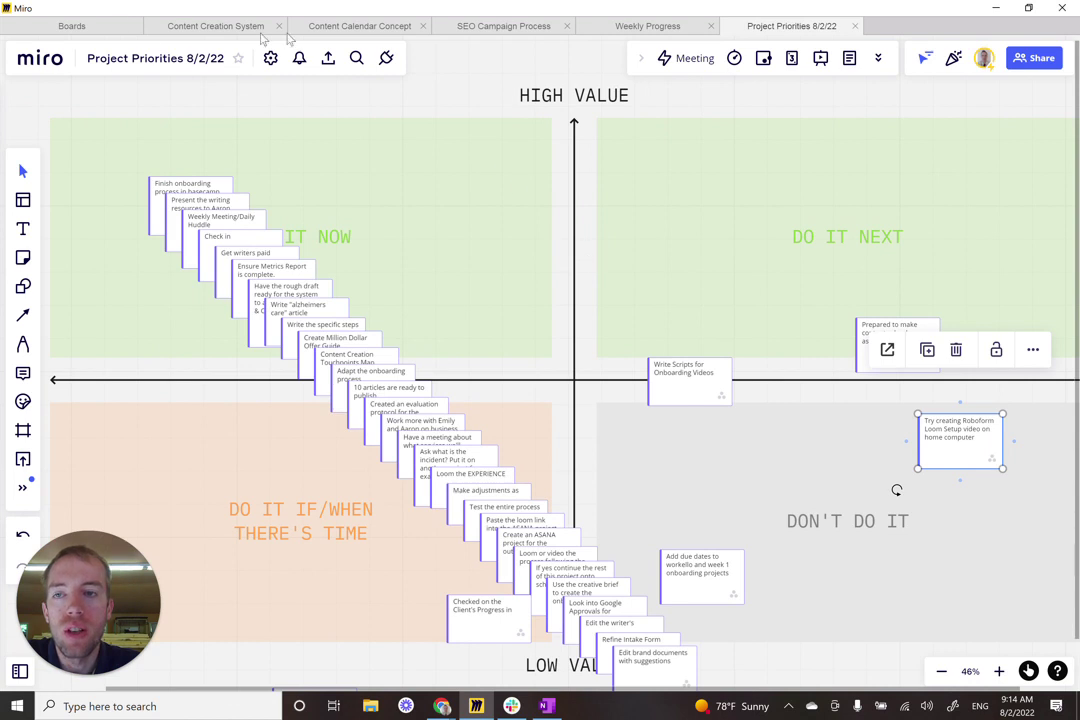
- Check the boards overview, return to Project Priorities 8/2/22, and find the 2x2 Prioritization Method template under Building Blocks without adding it
click(72, 26)
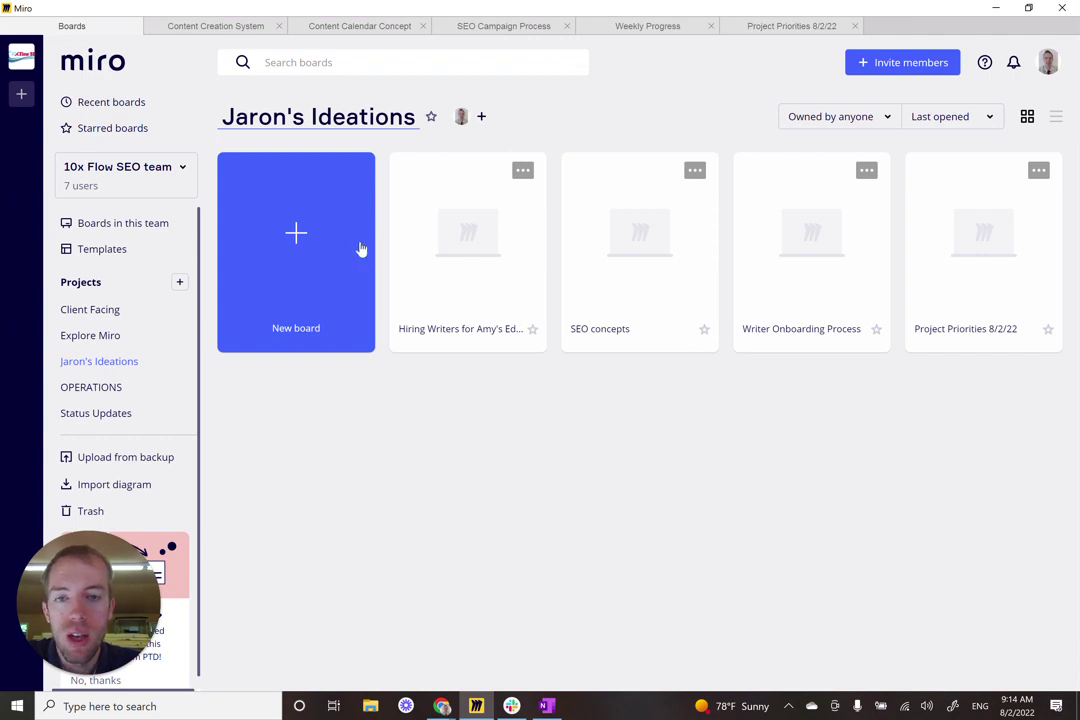
click(795, 26)
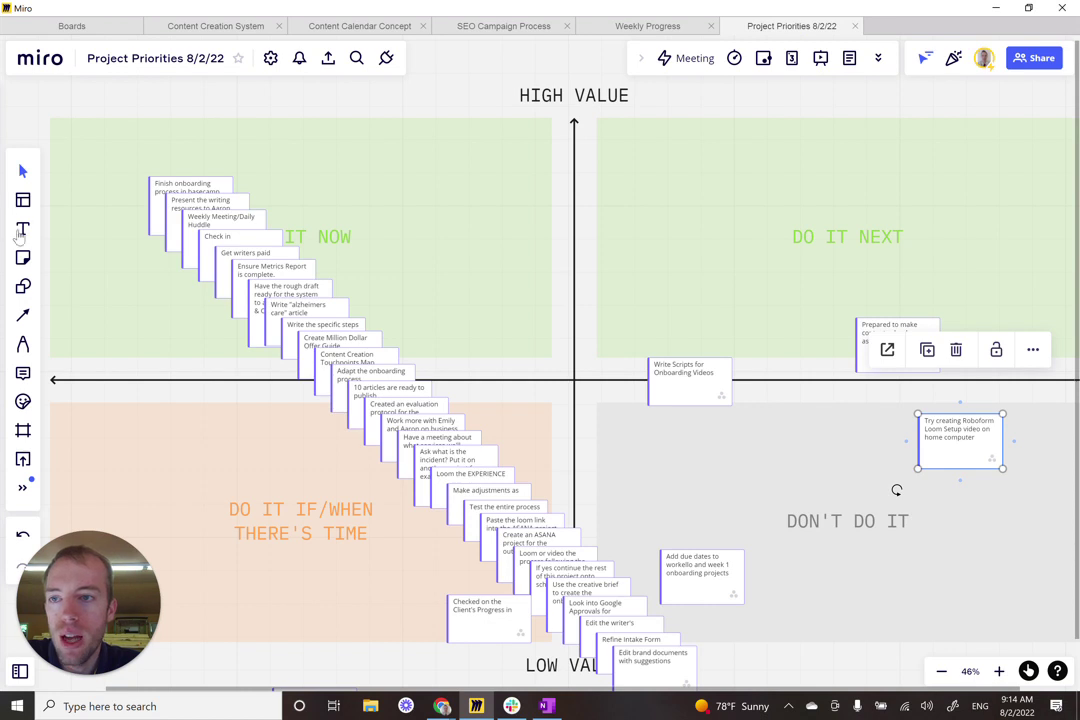
click(22, 203)
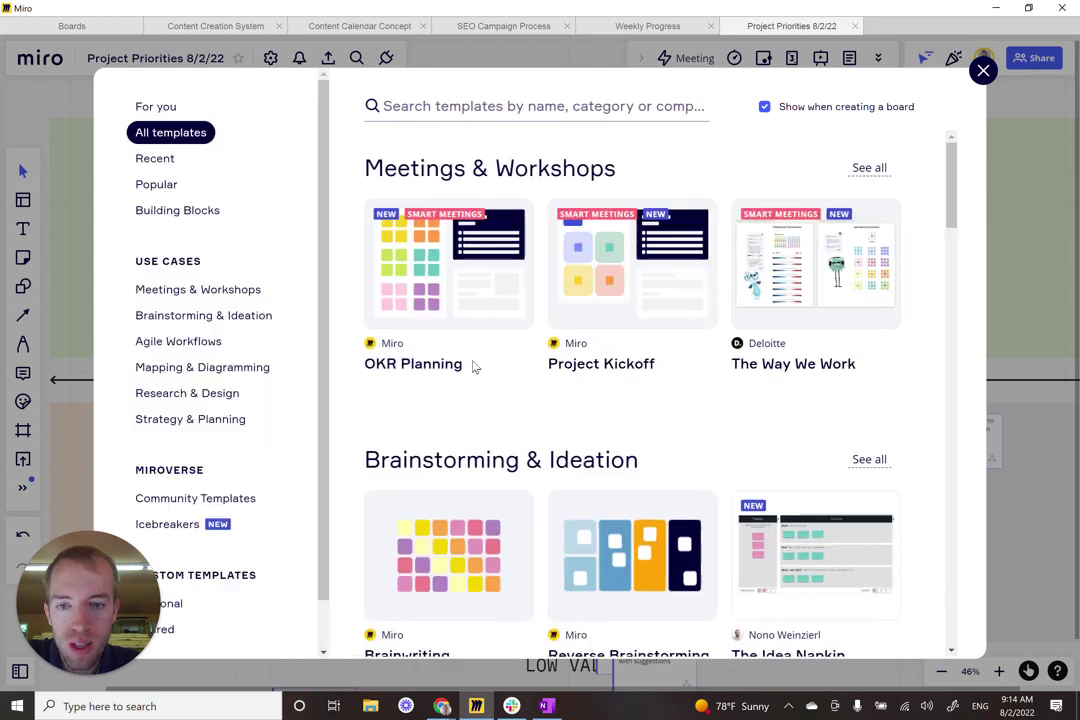
scroll(688, 441, down, 10)
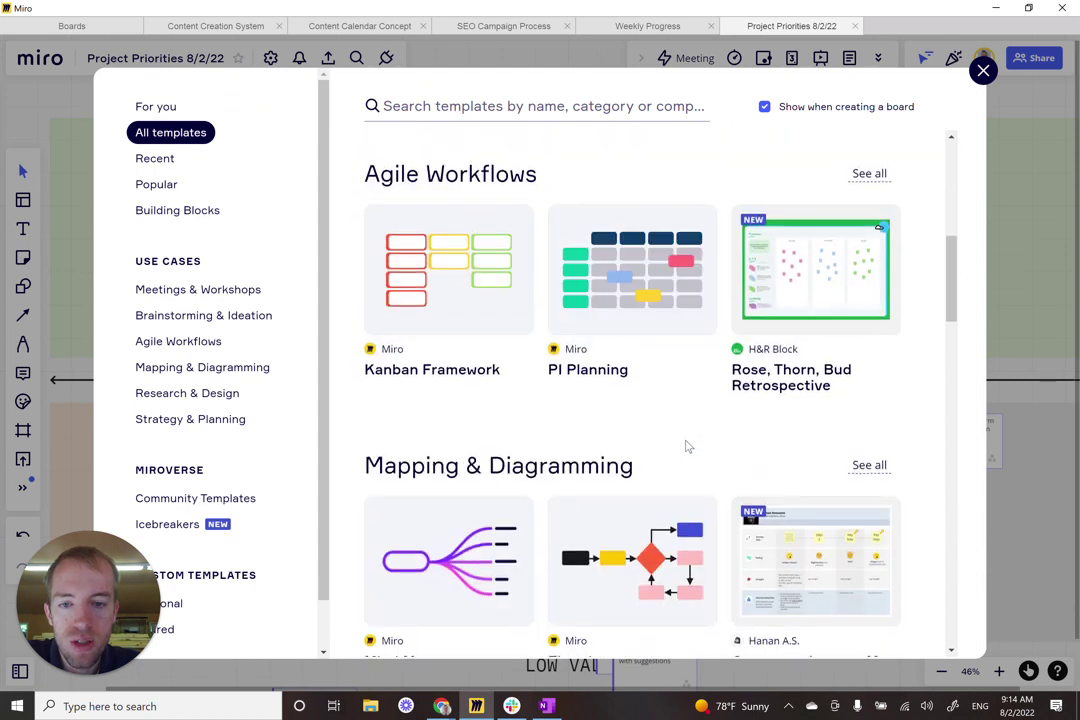
scroll(688, 447, down, 8)
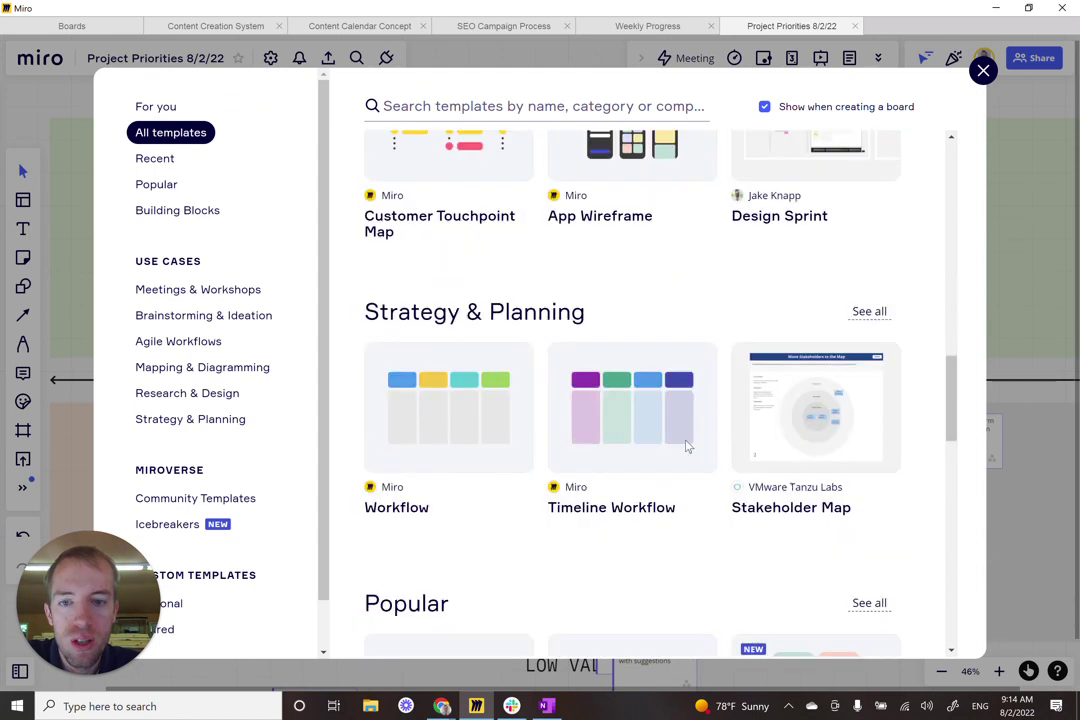
scroll(688, 447, down, 5)
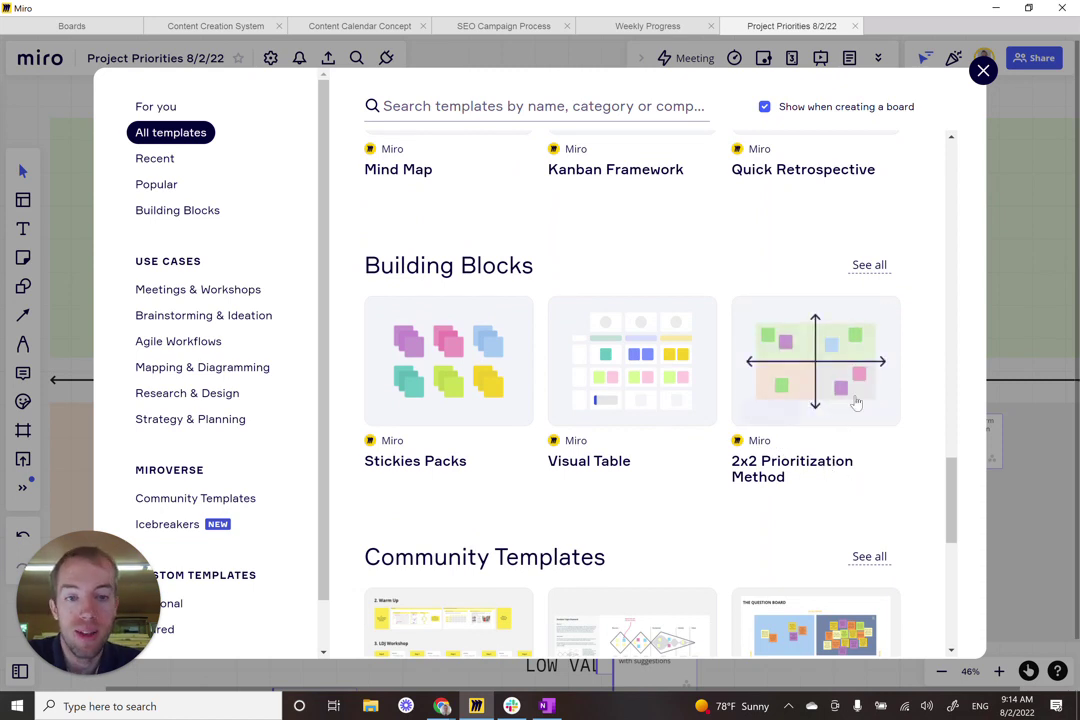
click(977, 69)
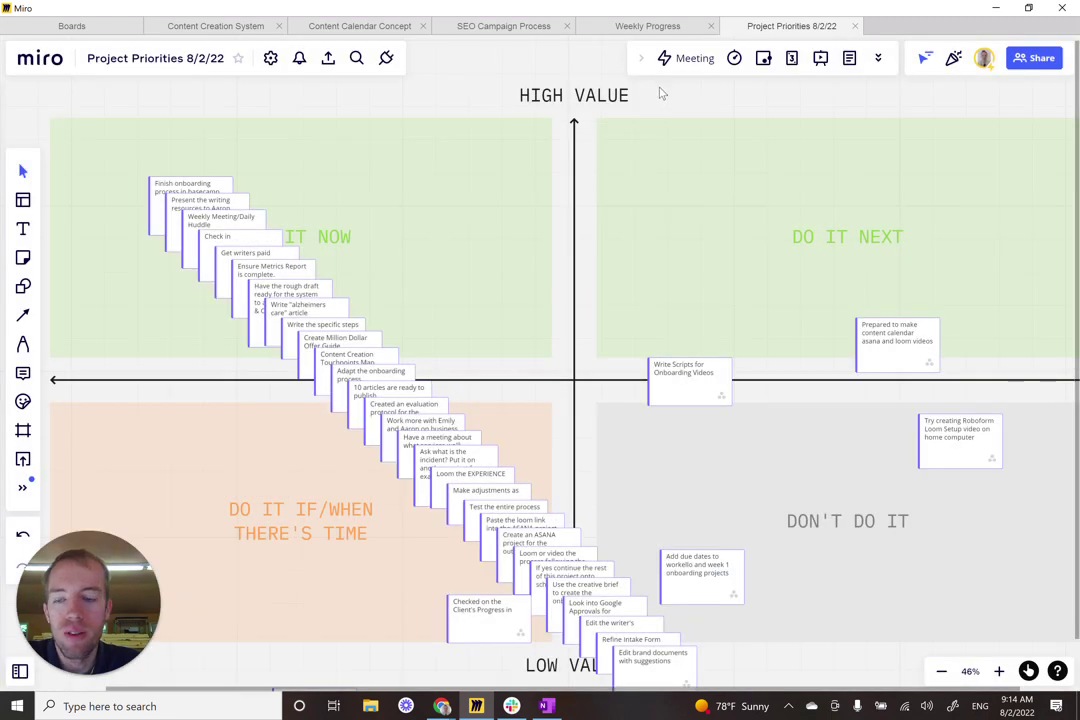
- Find Asana Cards among the apps available on the priority matrix board and open it
drag(659, 89, 656, 58)
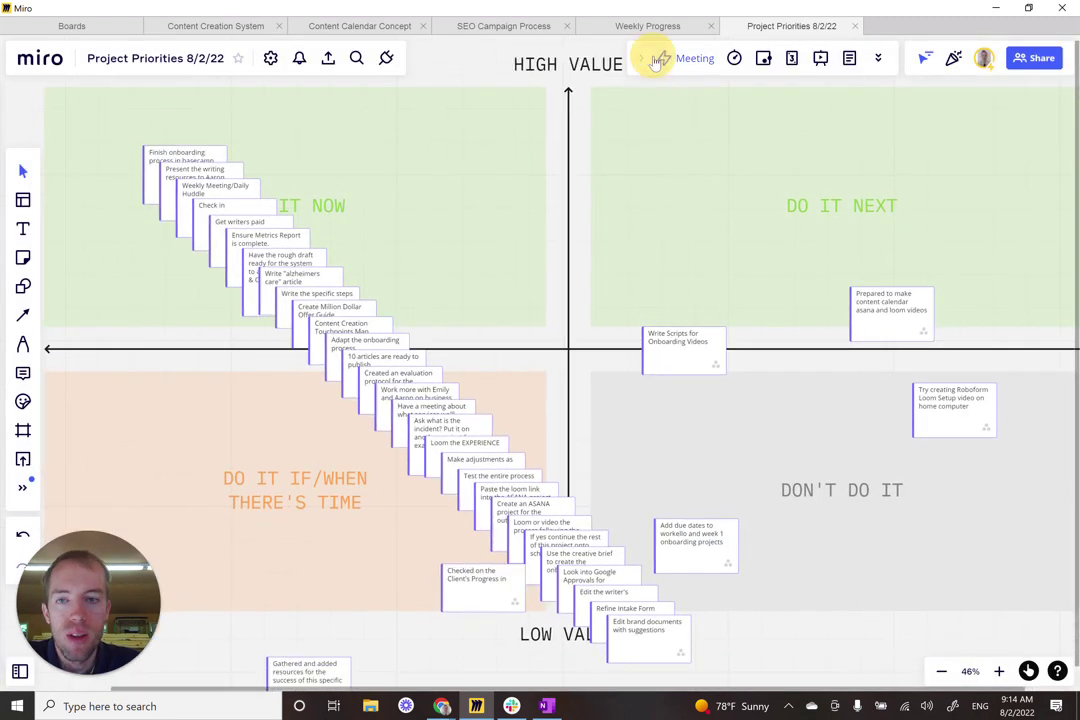
drag(578, 99, 630, 105)
scroll(647, 207, down, 2)
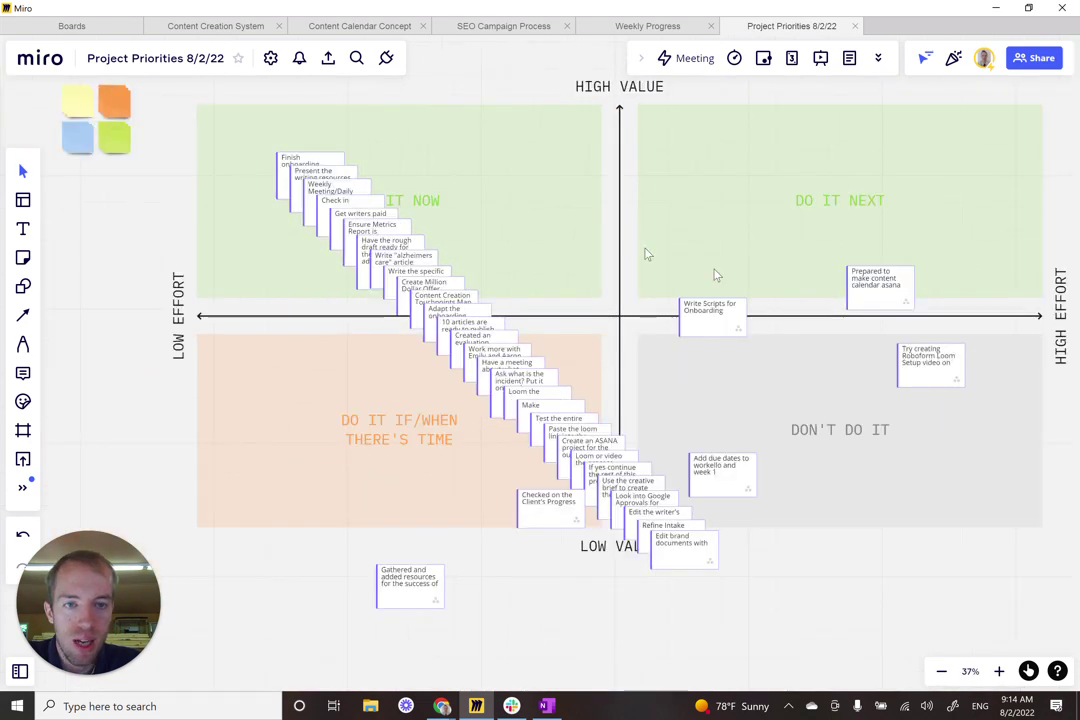
mouse_move(879, 101)
mouse_down()
mouse_move(875, 92)
mouse_move(862, 100)
mouse_up()
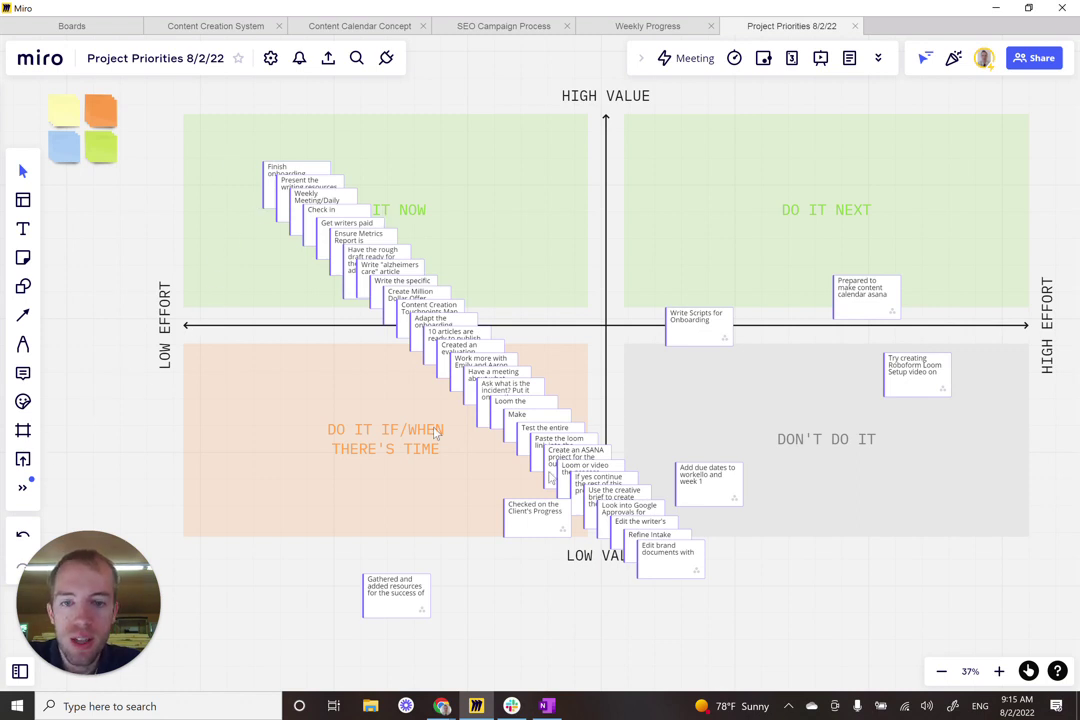
click(24, 490)
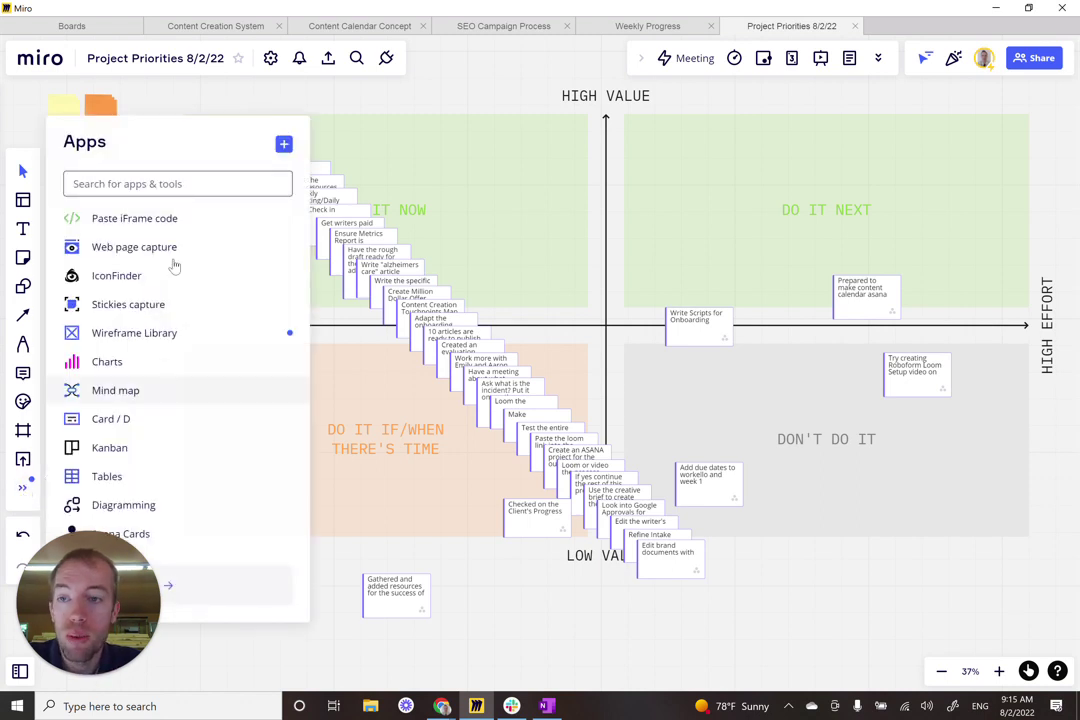
click(176, 184)
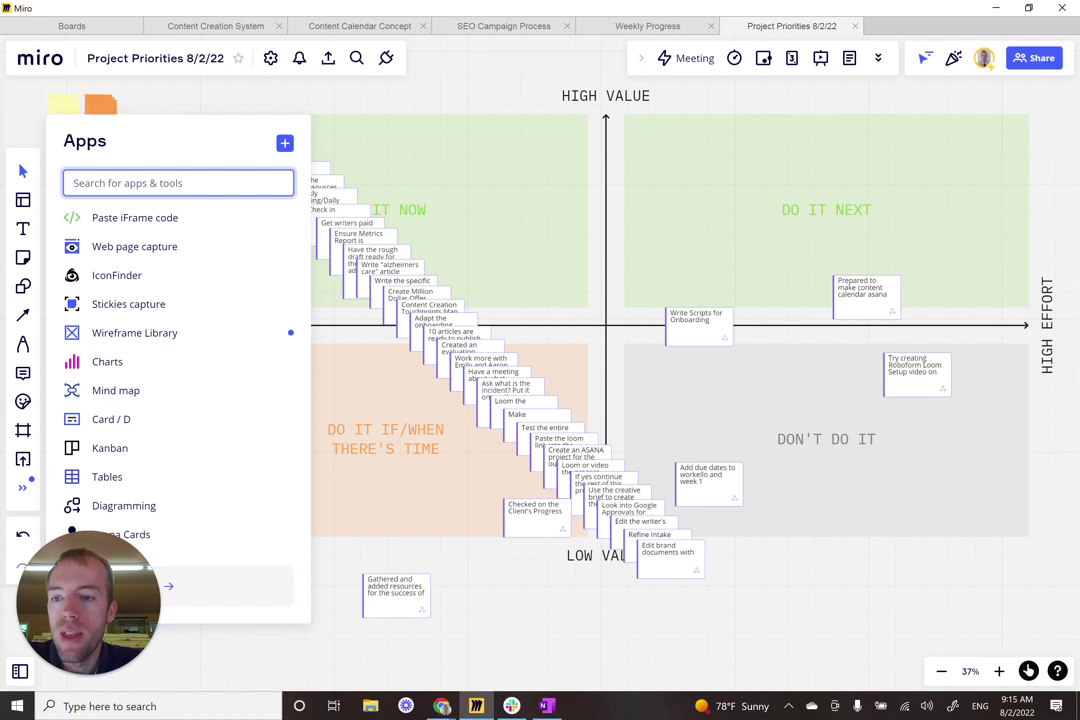
drag(95, 615, 522, 562)
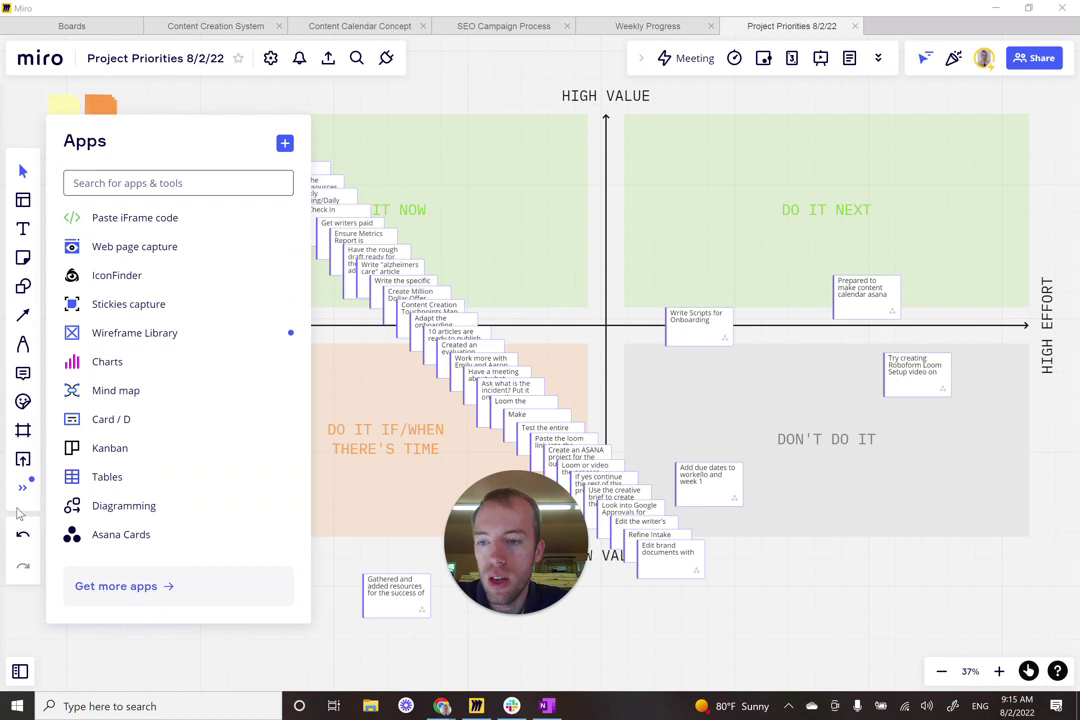
click(93, 536)
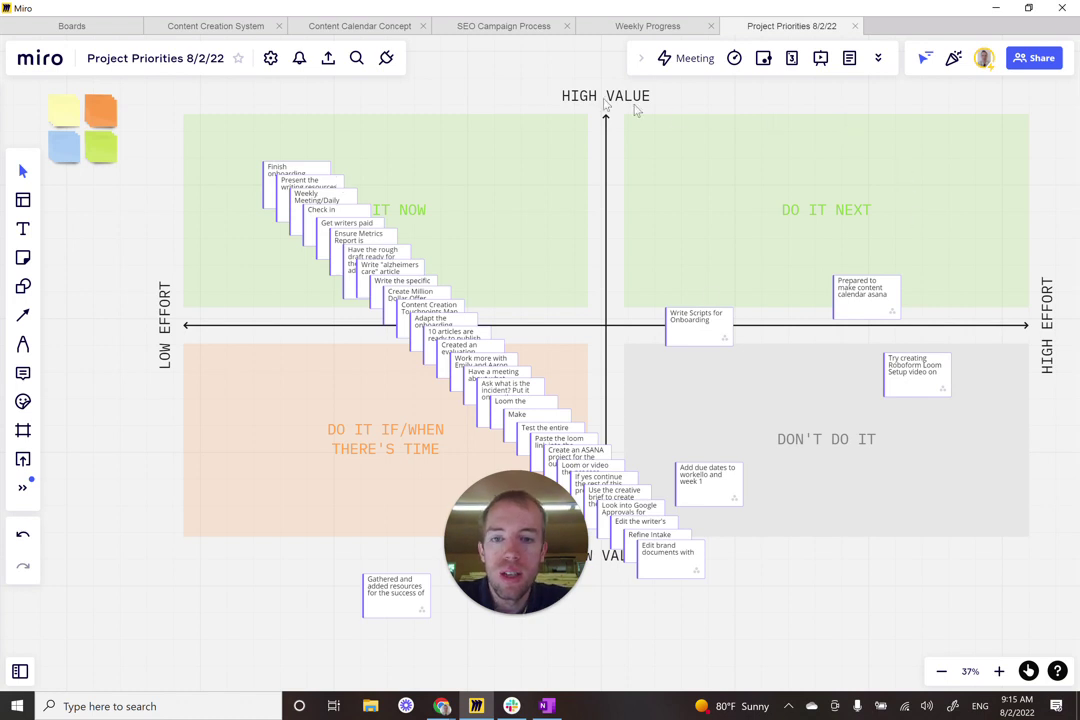
- Open the Asana task import and review its Assignees filter, keeping the task owner as the assignee
click(386, 58)
drag(560, 546, 942, 525)
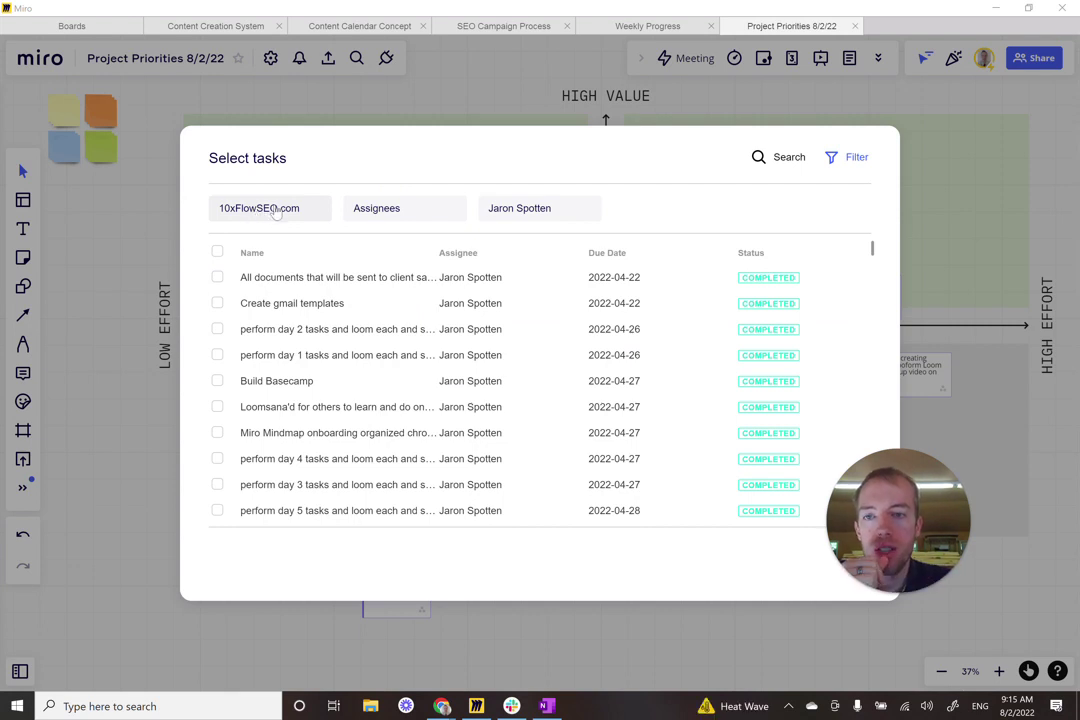
click(405, 215)
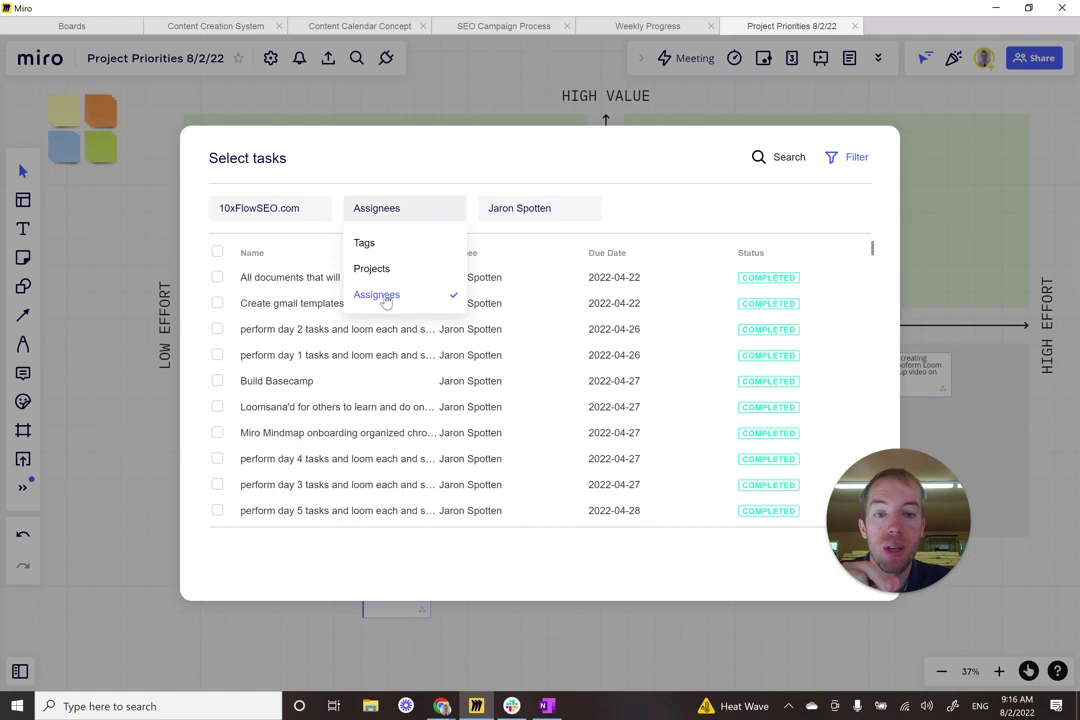
click(537, 212)
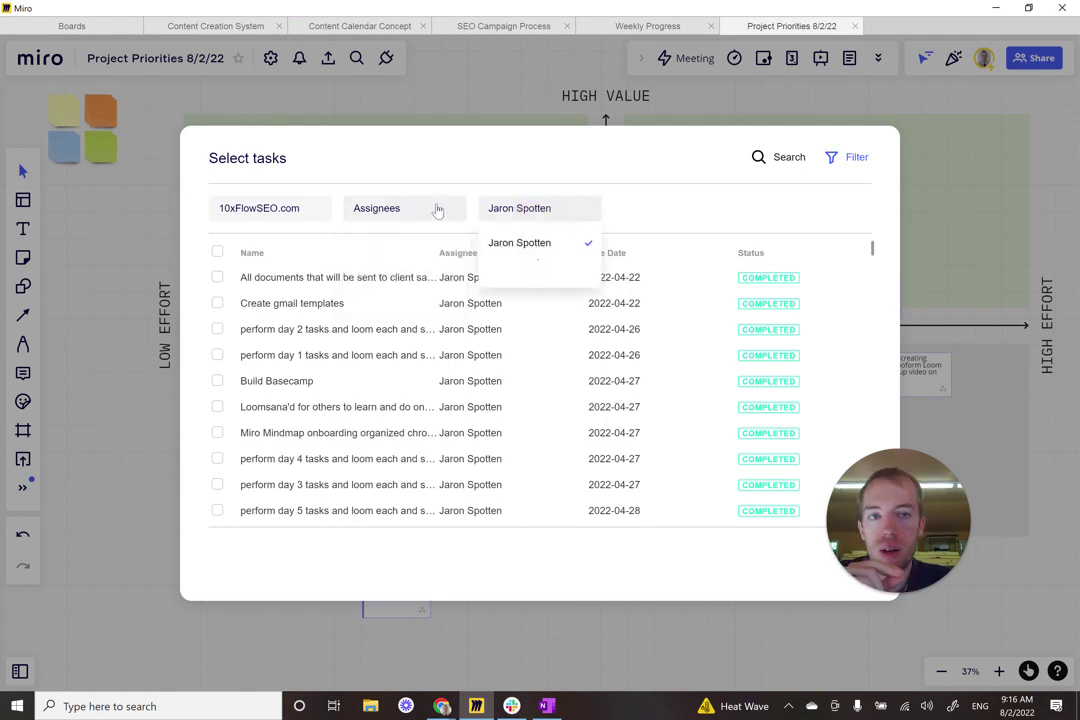
click(546, 238)
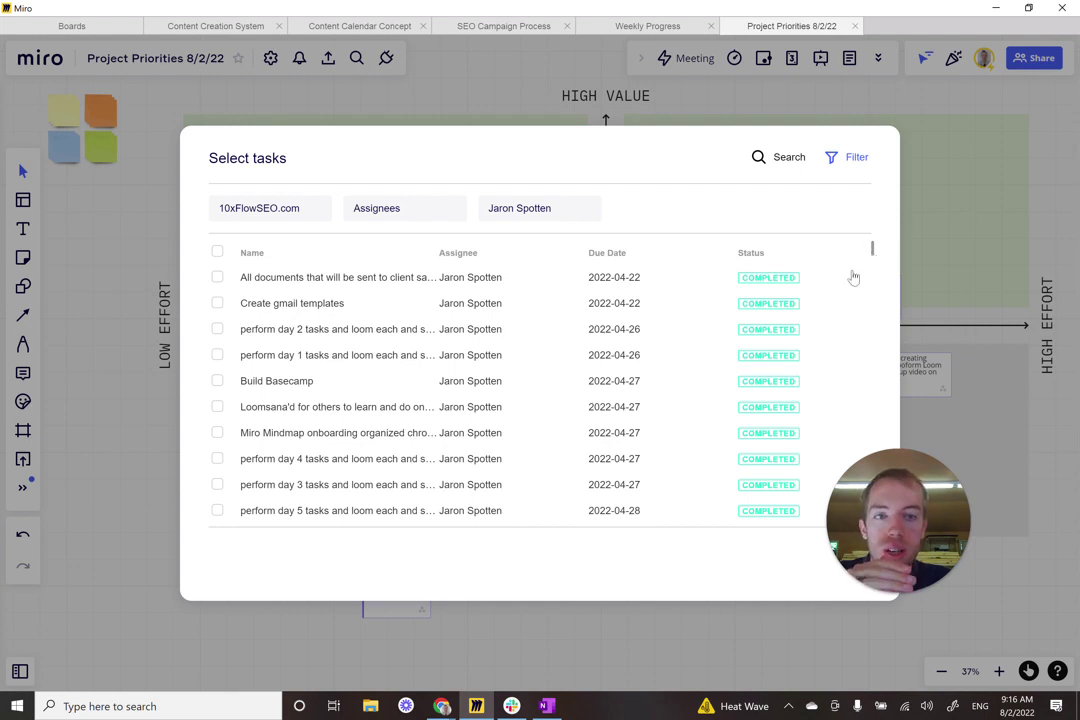
- Mark the uncompleted tasks "Finish onboarding process in basecamp" and "Present the writing resources" for import, leaving the completed ones out
scroll(851, 277, down, 5)
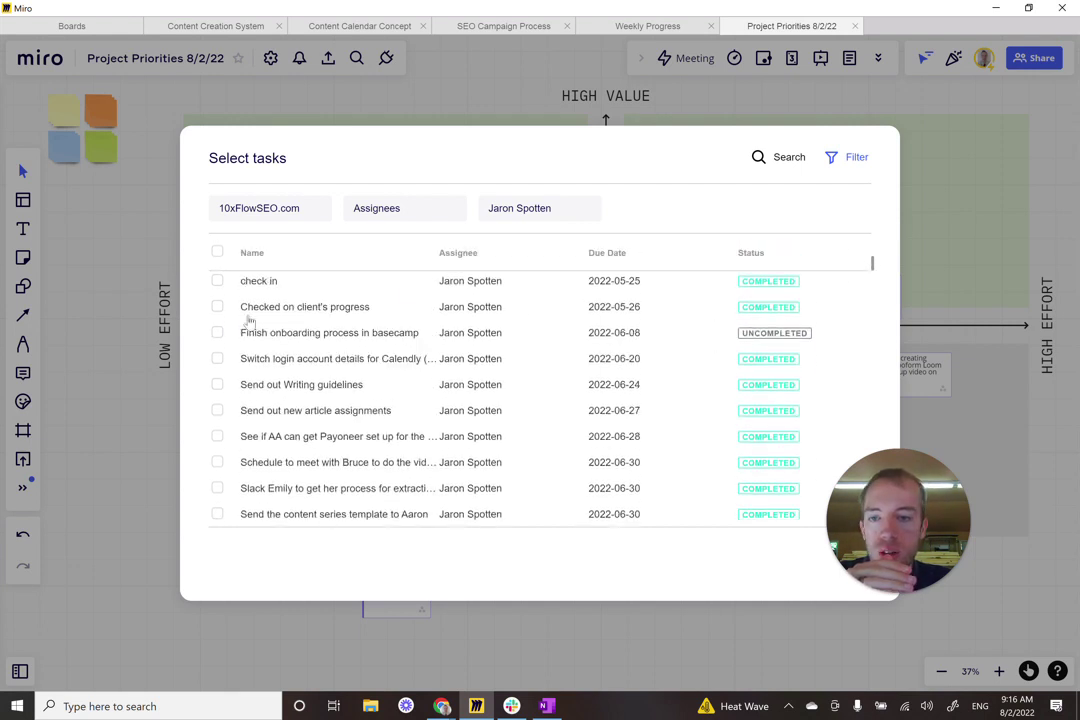
click(217, 333)
scroll(330, 300, down, 3)
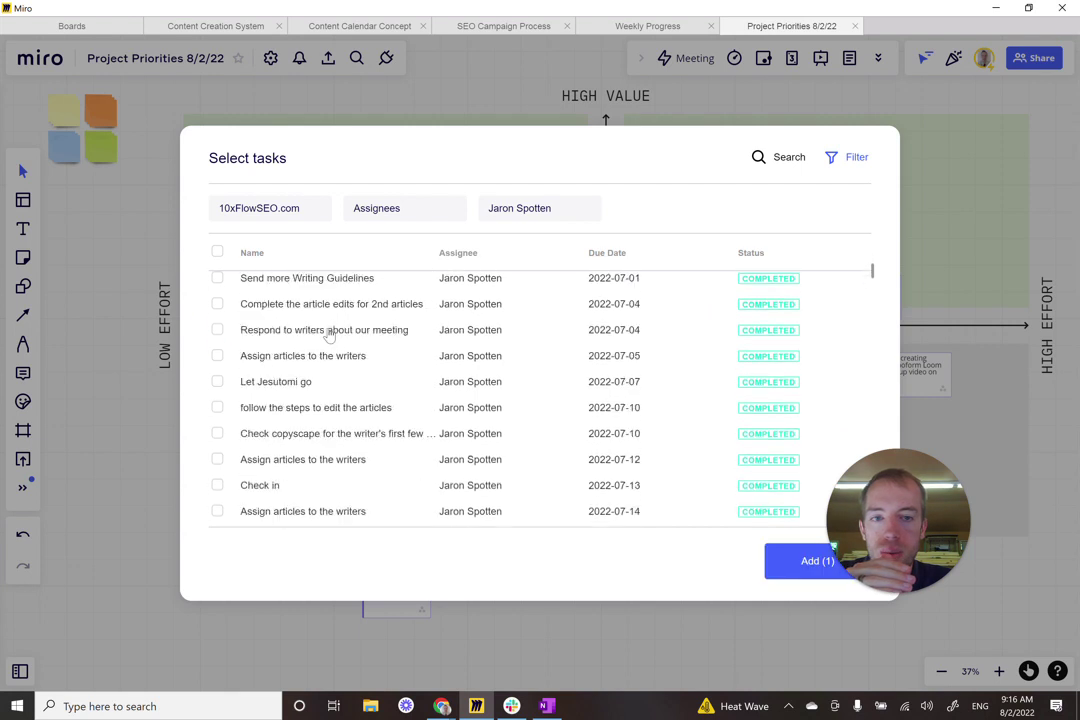
scroll(260, 320, up, 1)
click(217, 324)
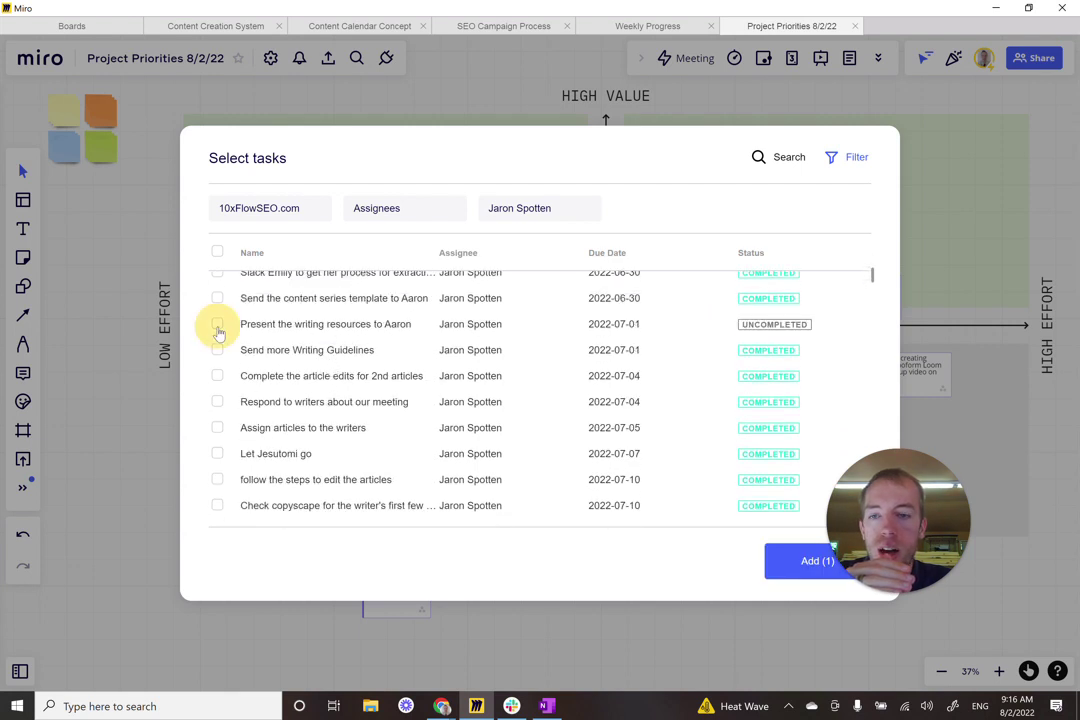
scroll(620, 347, down, 3)
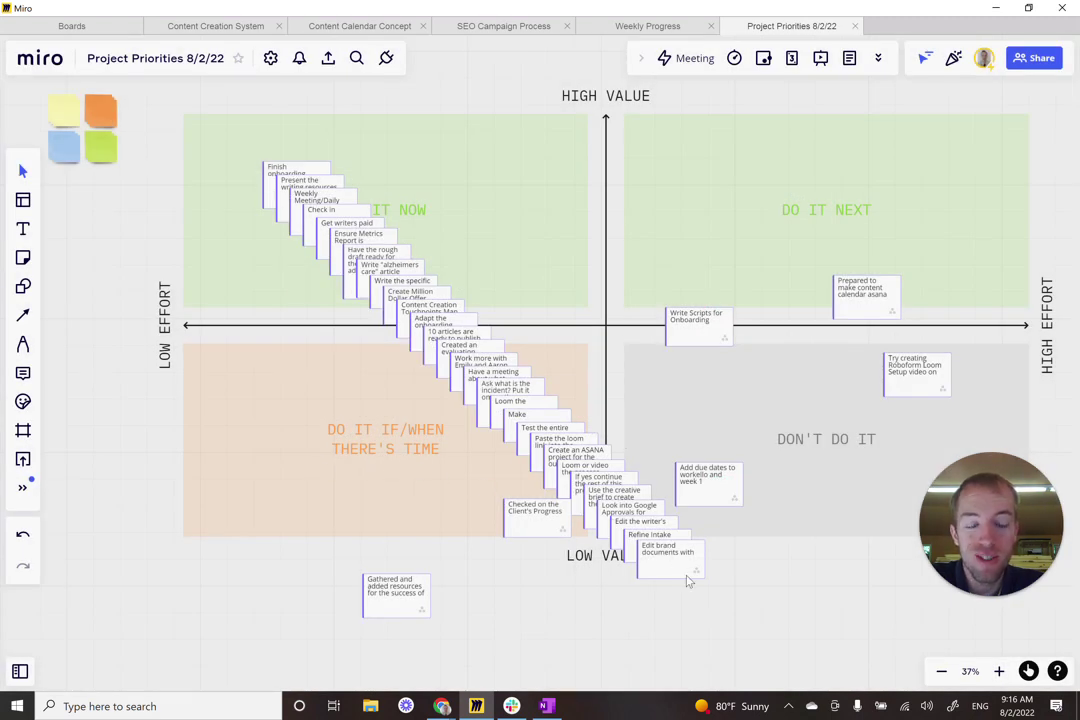
- Examine the "Edit brand documents with suggestions" card and the overlapping task cards near the Low Value end of the matrix
drag(723, 631, 690, 613)
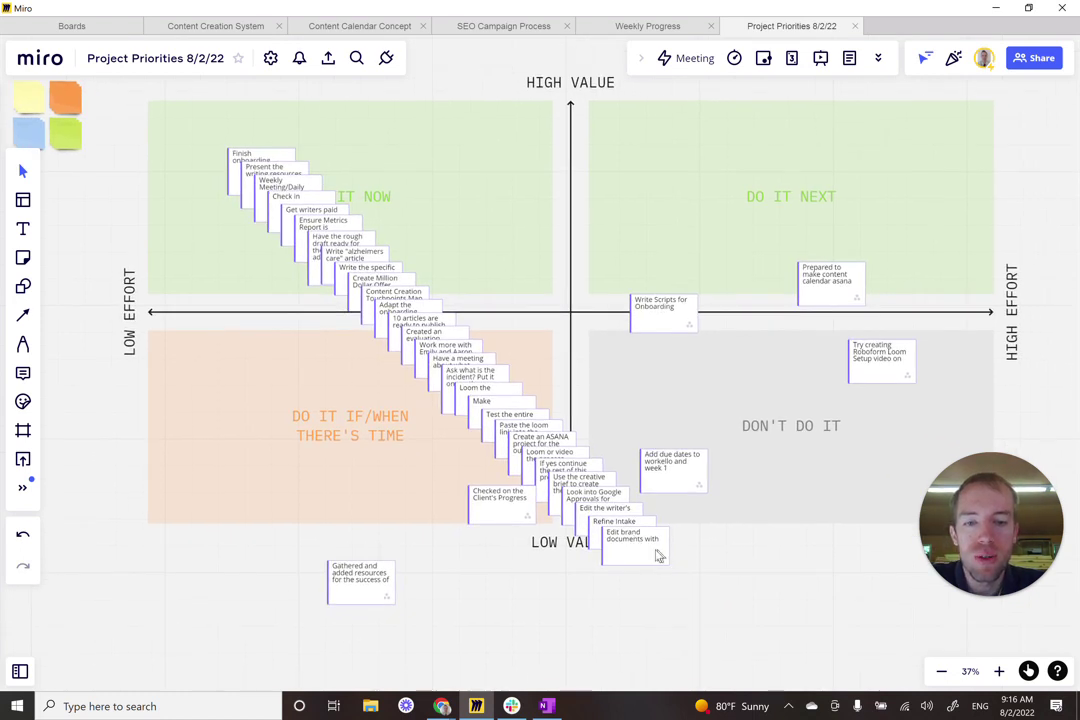
click(649, 556)
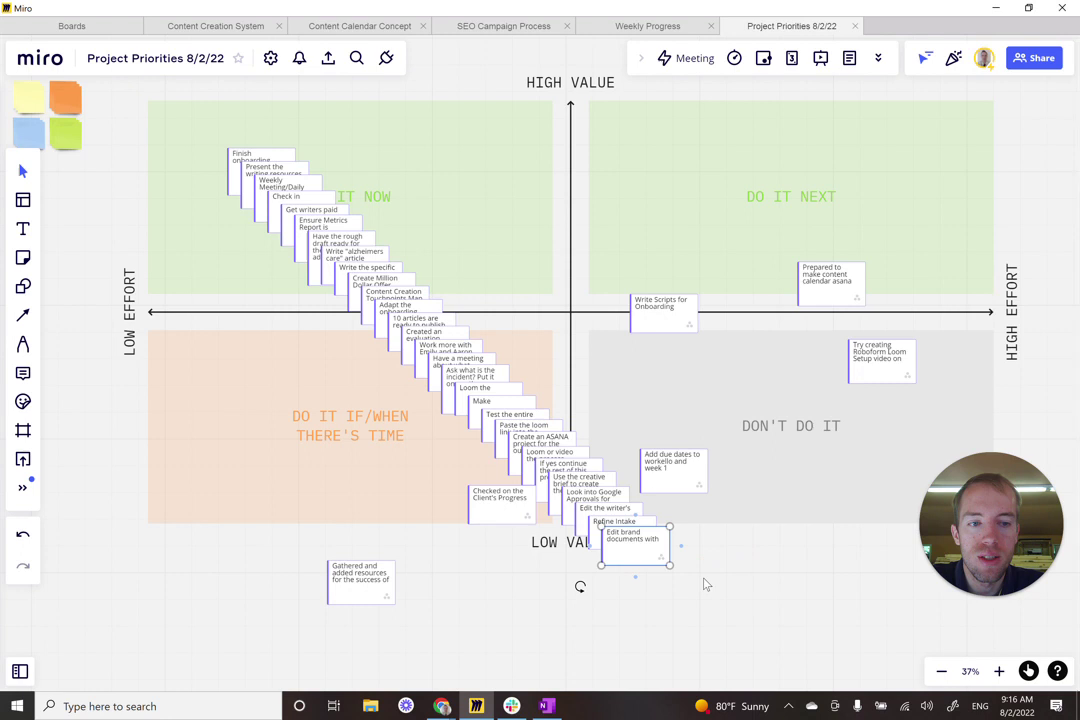
scroll(705, 584, up, 5)
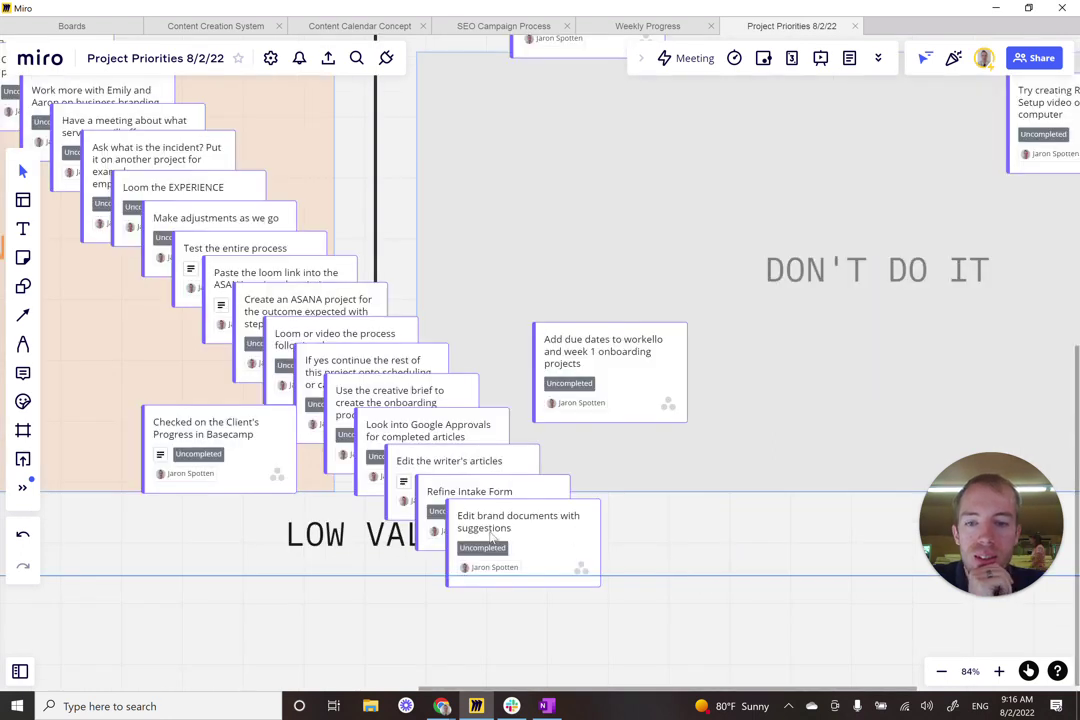
scroll(620, 537, up, 2)
scroll(634, 530, up, 2)
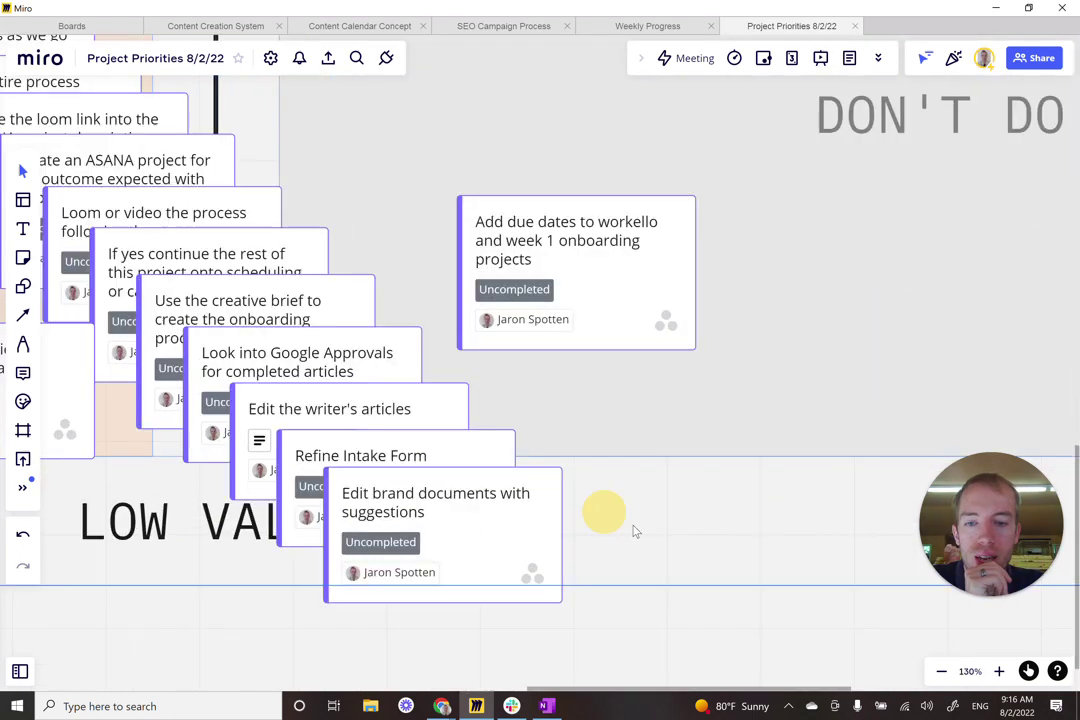
scroll(697, 518, up, 4)
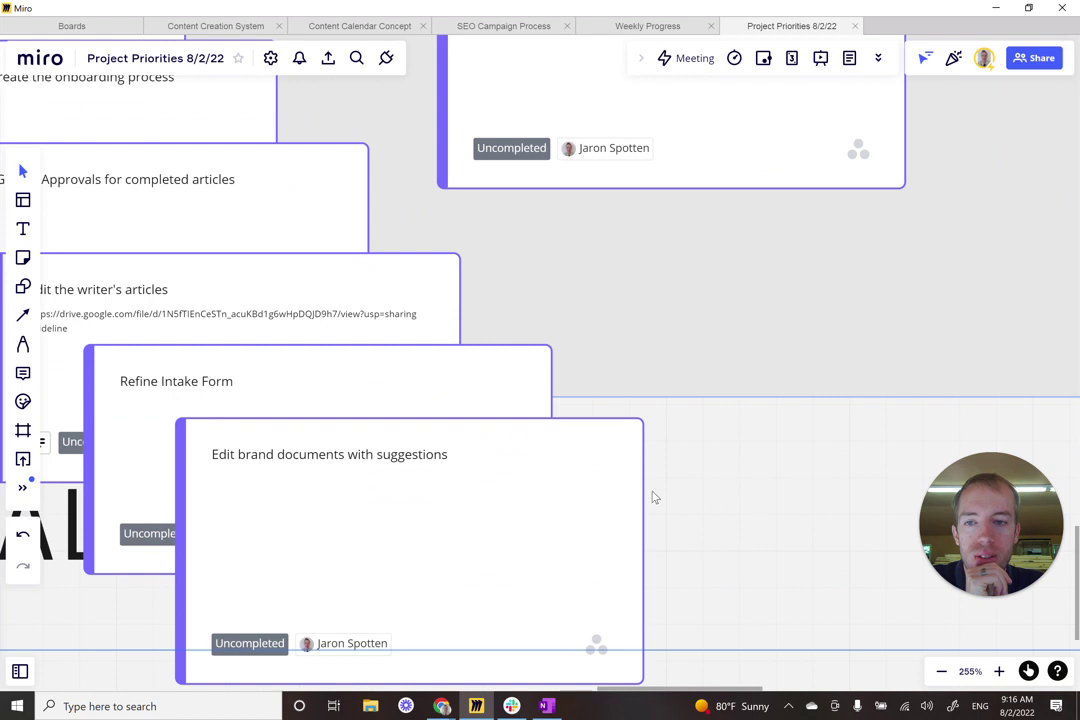
drag(726, 499, 803, 487)
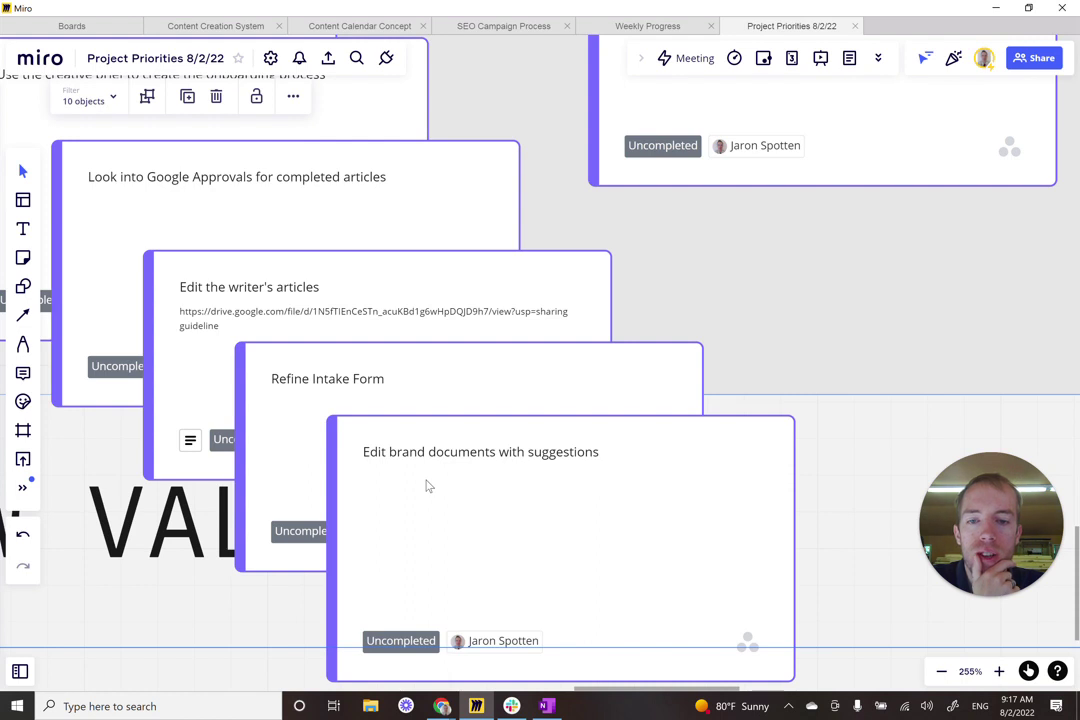
scroll(426, 486, down, 5)
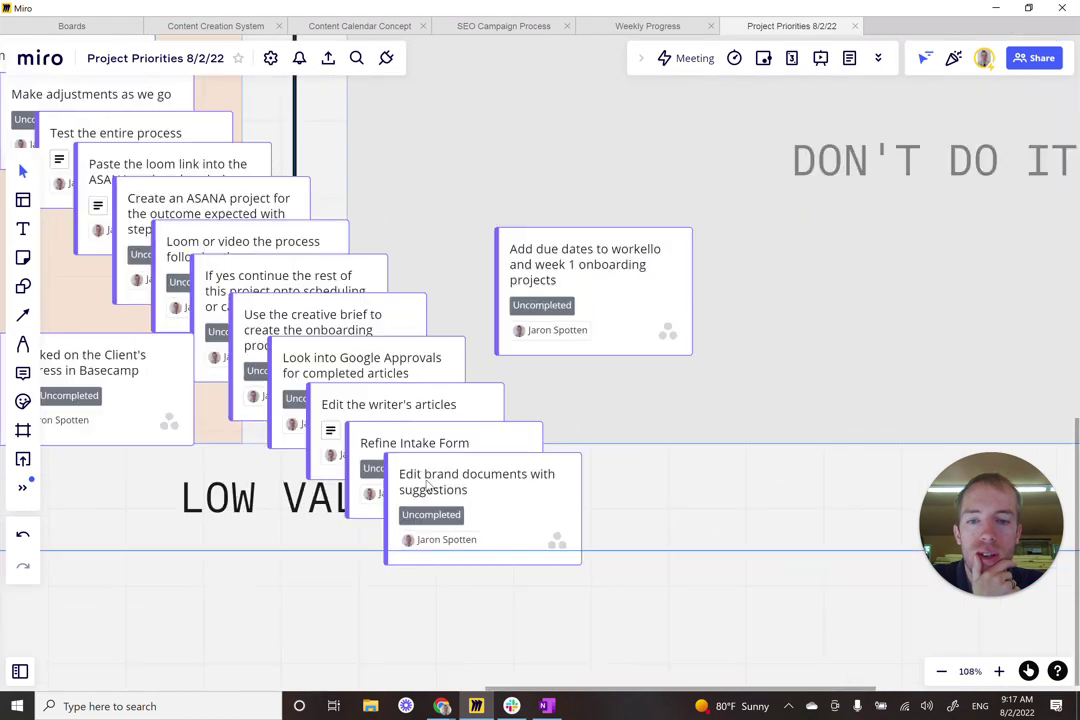
scroll(595, 475, down, 1)
drag(604, 458, 722, 493)
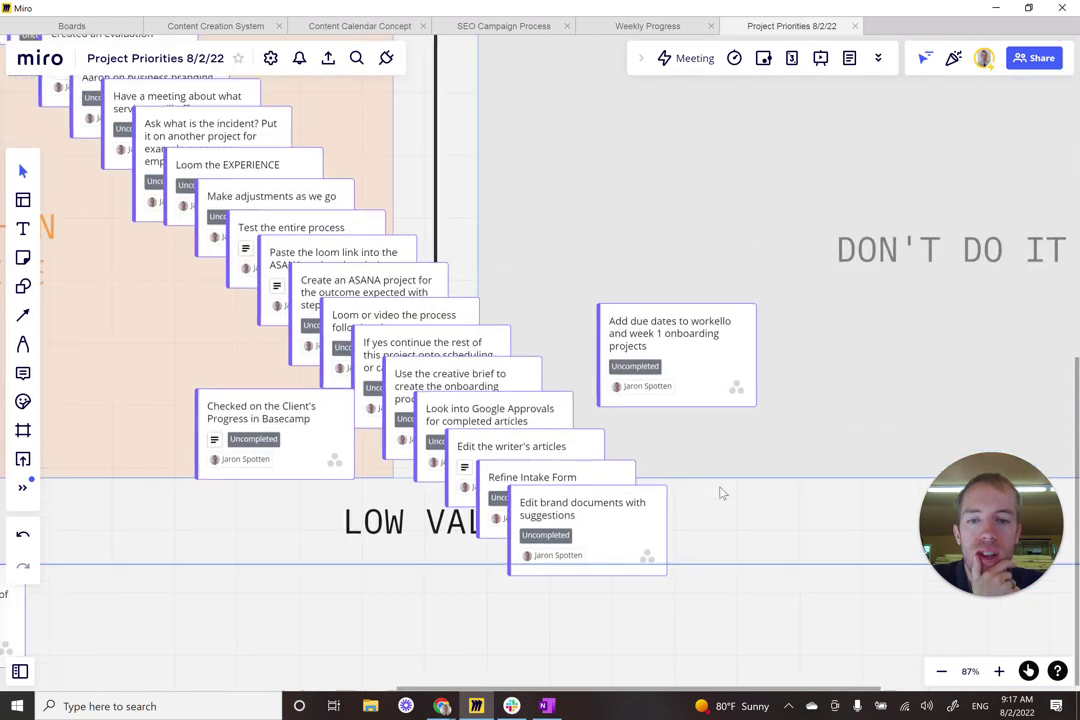
scroll(720, 493, down, 2)
drag(634, 300, 650, 369)
scroll(632, 374, up, 3)
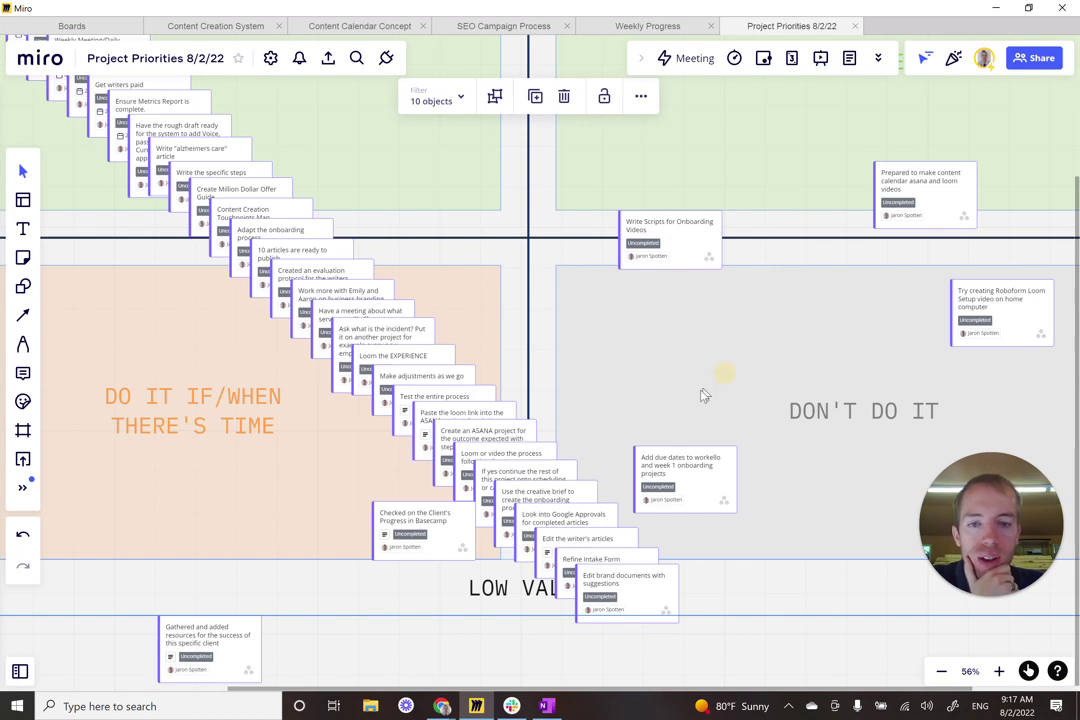
drag(651, 404, 617, 419)
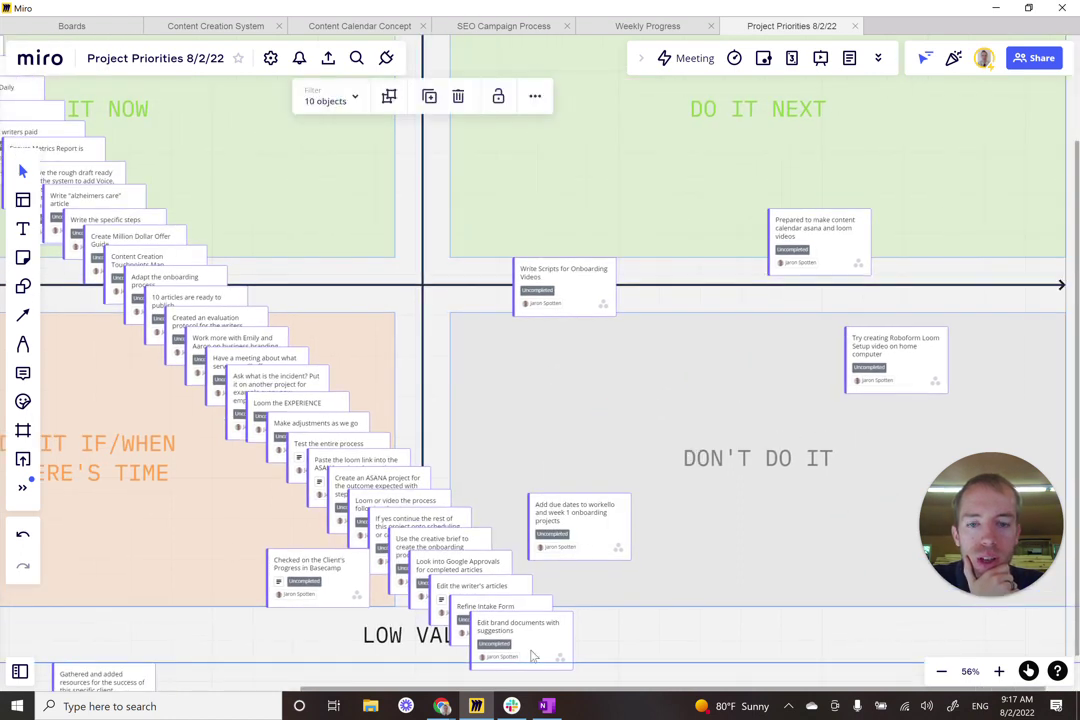
scroll(560, 478, down, 3)
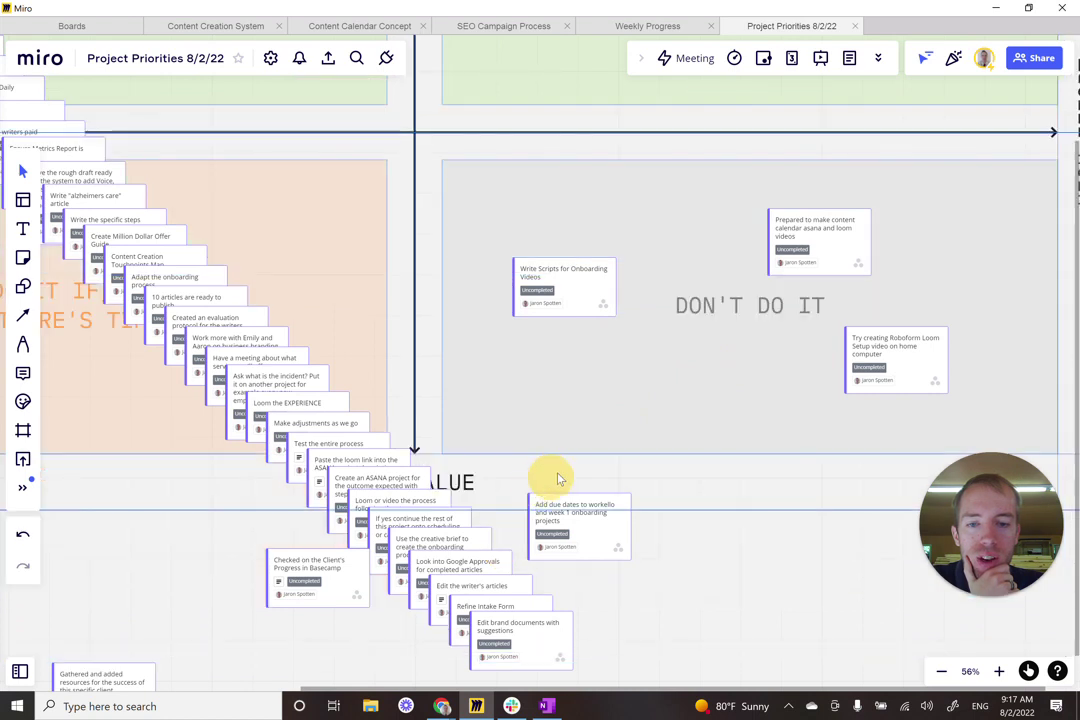
key(ctrl+z)
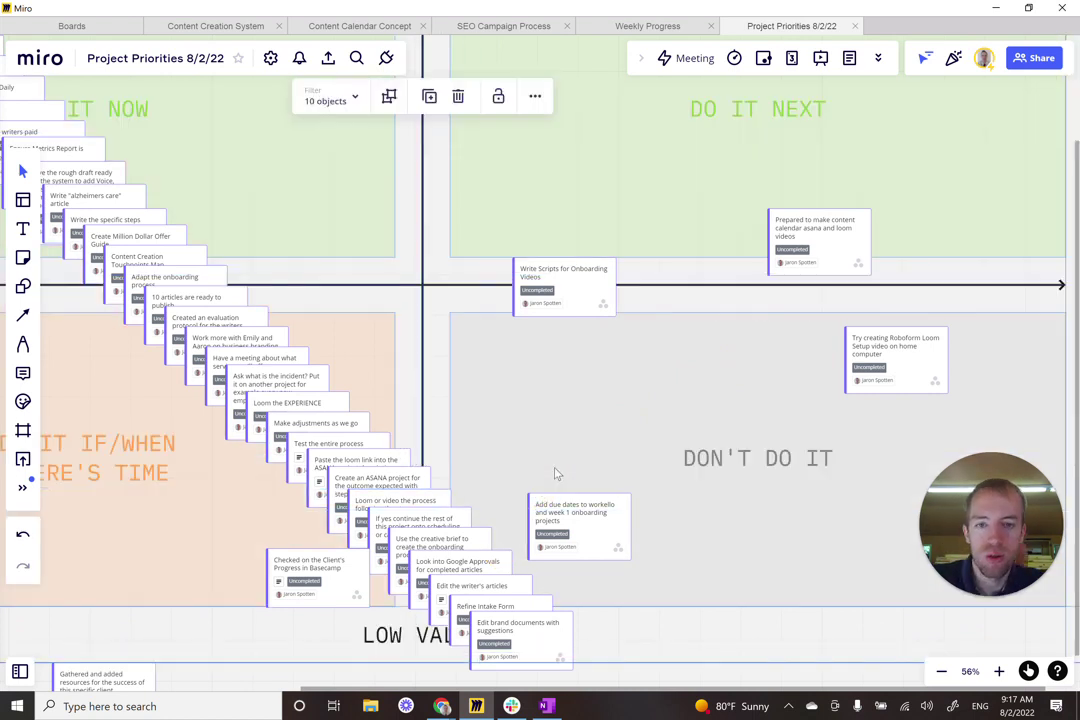
- Move the "Edit brand documents with suggestions" card into the Do It Next quadrant, beside the content calendar card
click(546, 650)
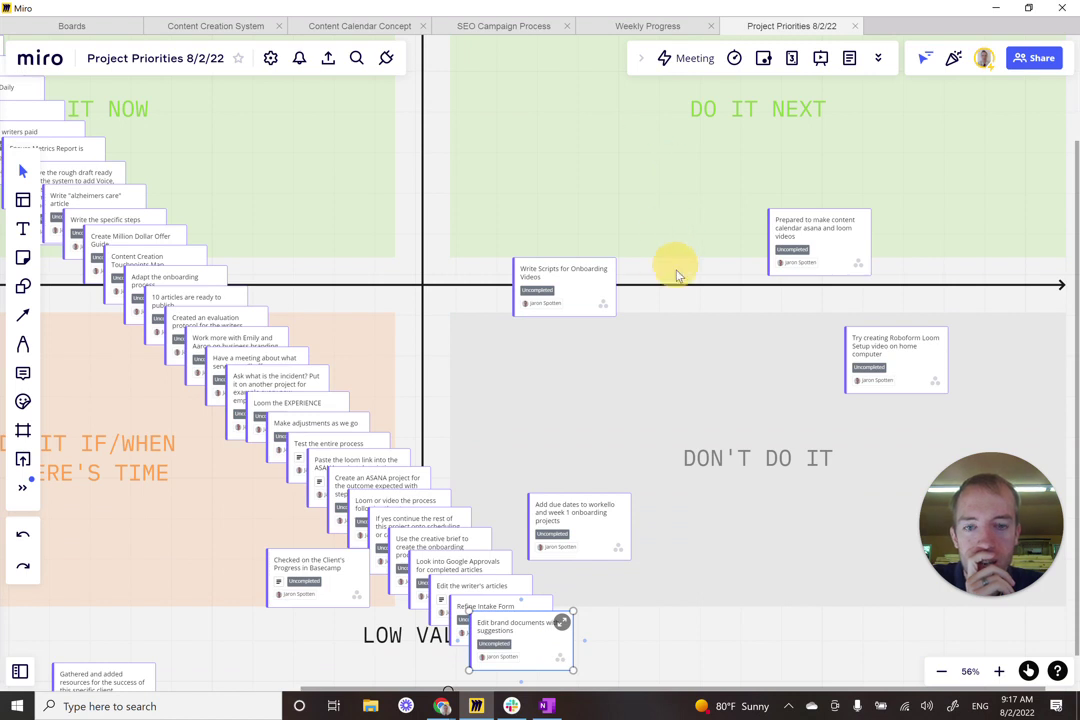
drag(676, 275, 736, 216)
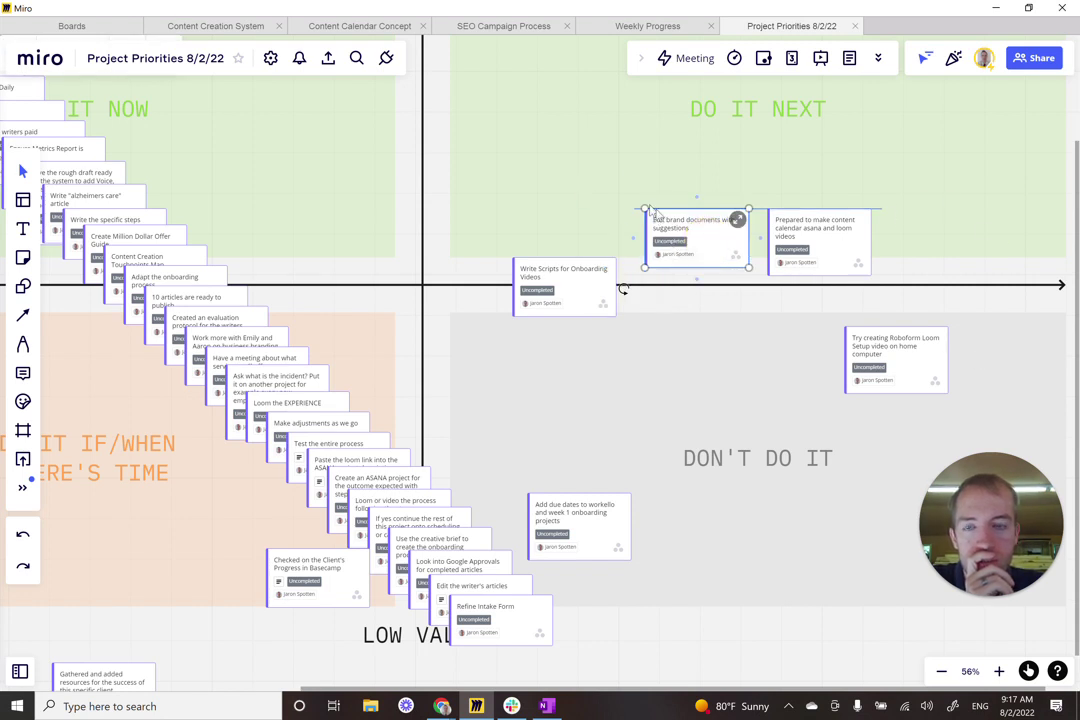
click(697, 234)
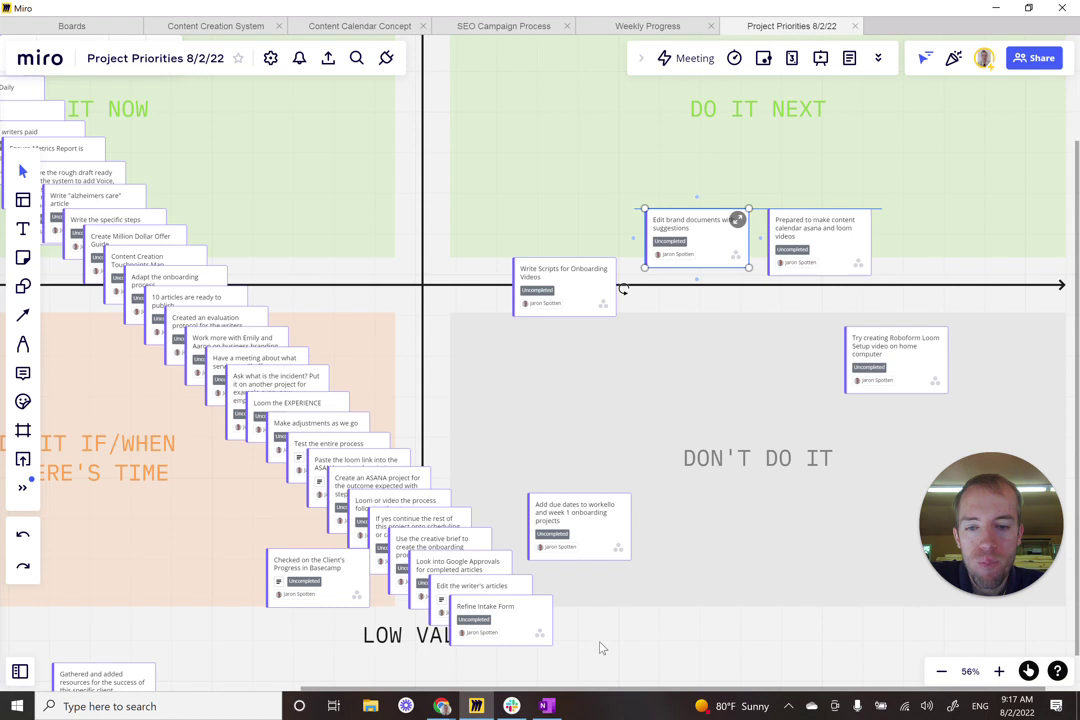
- Move the "Refine Intake Form" card out of the matrix, placing it below beside the "Gathered and added resources" card
drag(603, 643, 747, 535)
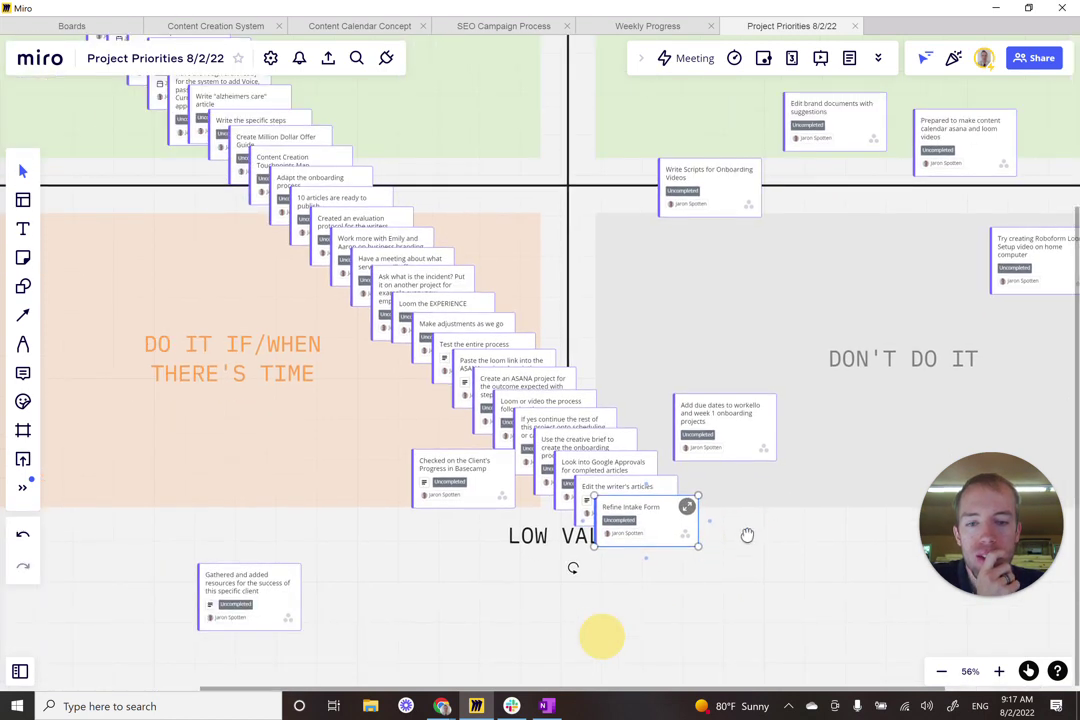
click(650, 545)
drag(648, 553, 378, 610)
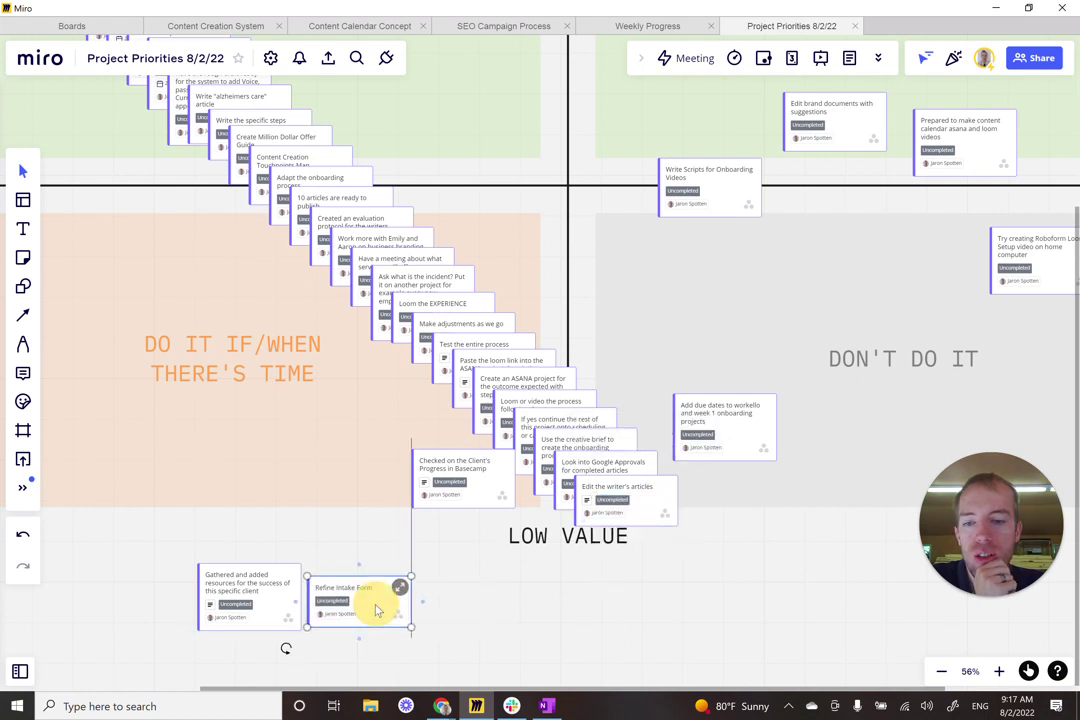
click(590, 616)
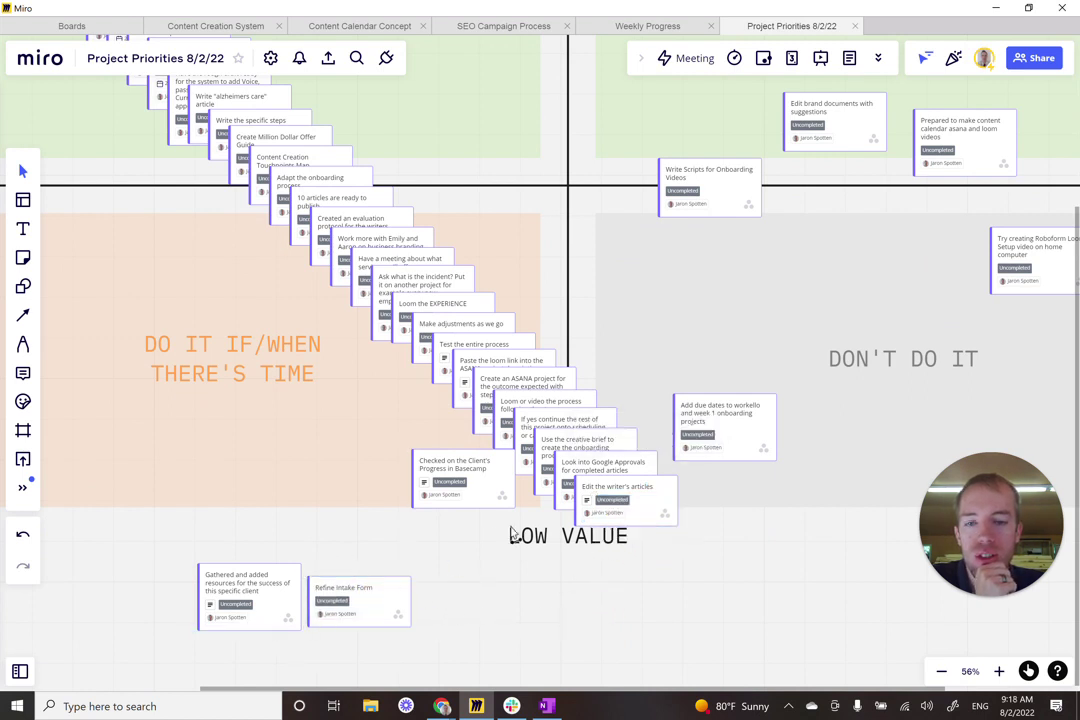
- Place the "Edit the writer's articles" card on the vertical axis near its High Value end
click(637, 503)
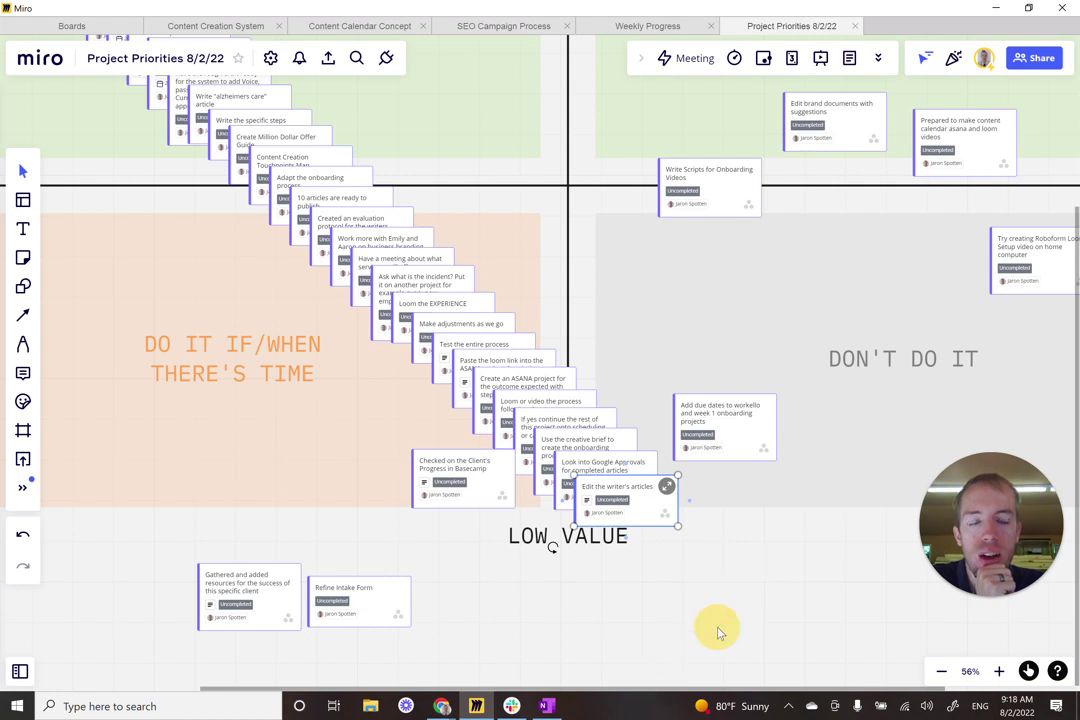
scroll(657, 540, up, 2)
scroll(657, 540, right, 1)
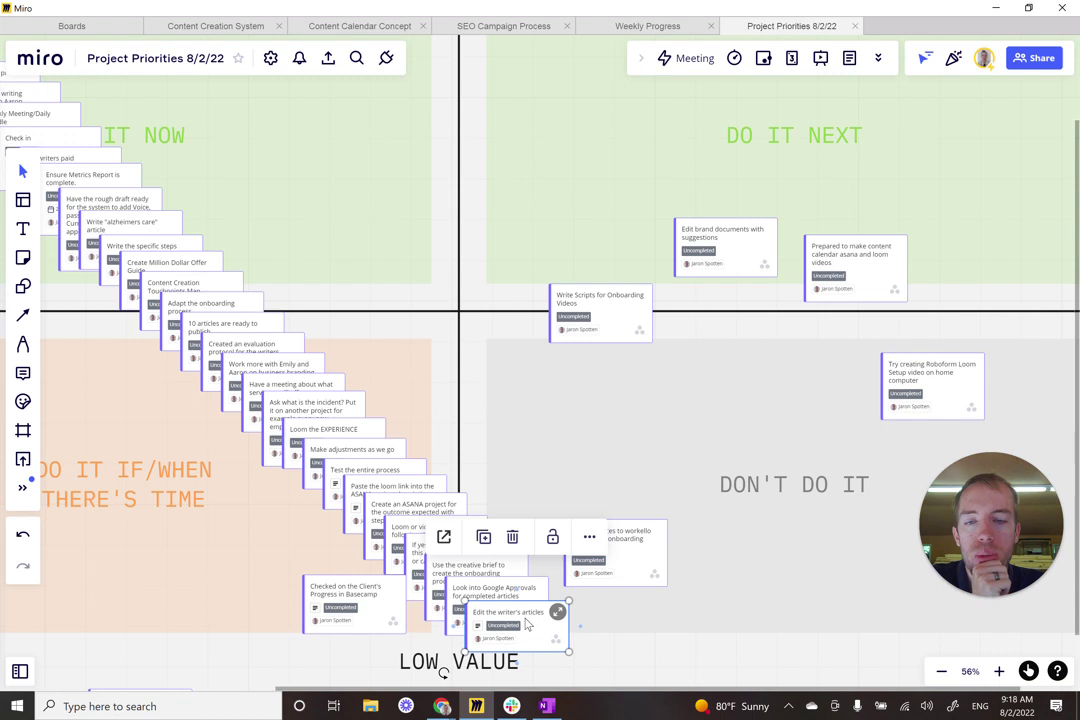
drag(528, 626, 458, 70)
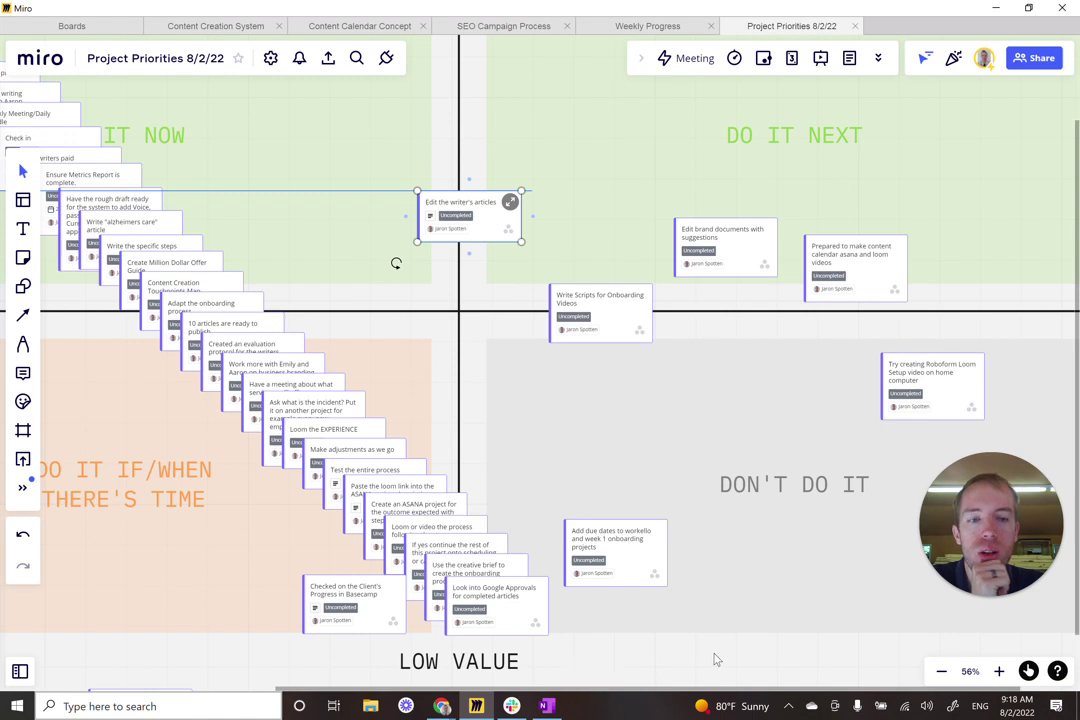
scroll(714, 660, up, 3)
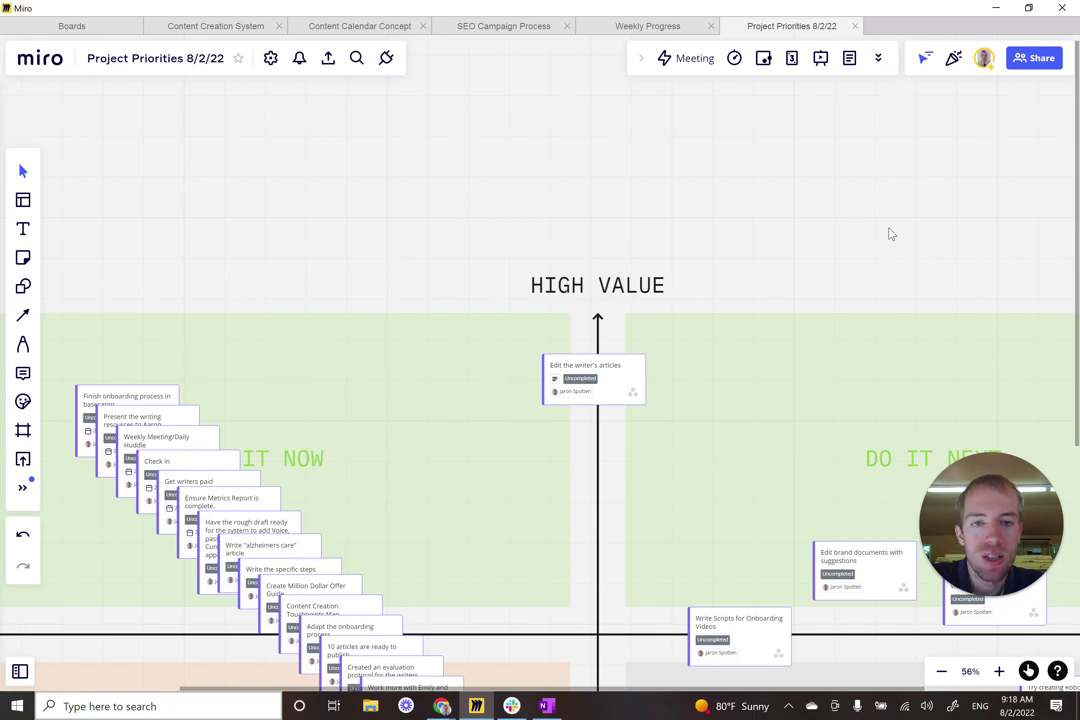
- Examine the matrix from low to high effort and from high to low value, comparing the placed cards with the remaining stack
drag(889, 229, 740, 200)
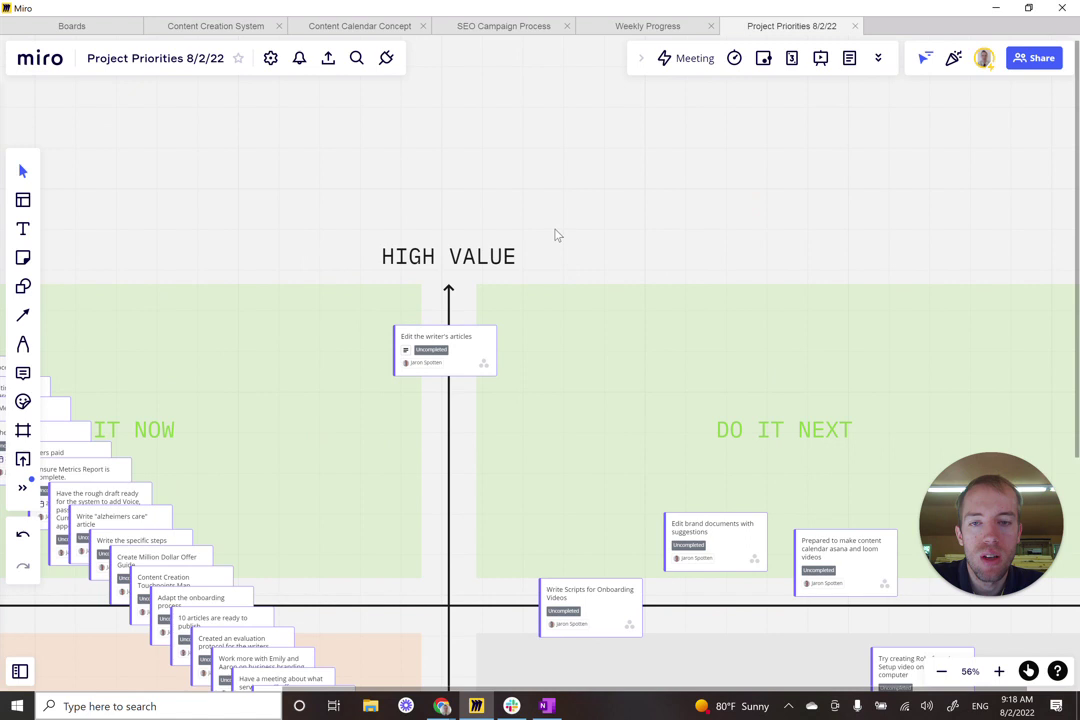
scroll(708, 165, left, 3)
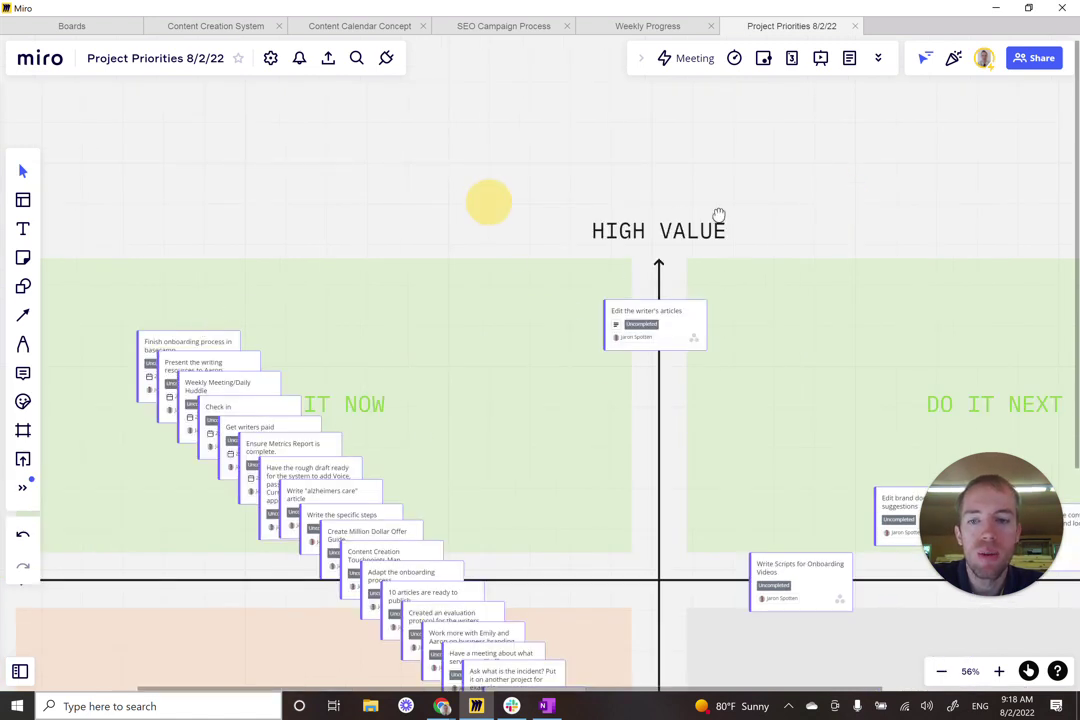
drag(719, 215, 161, 224)
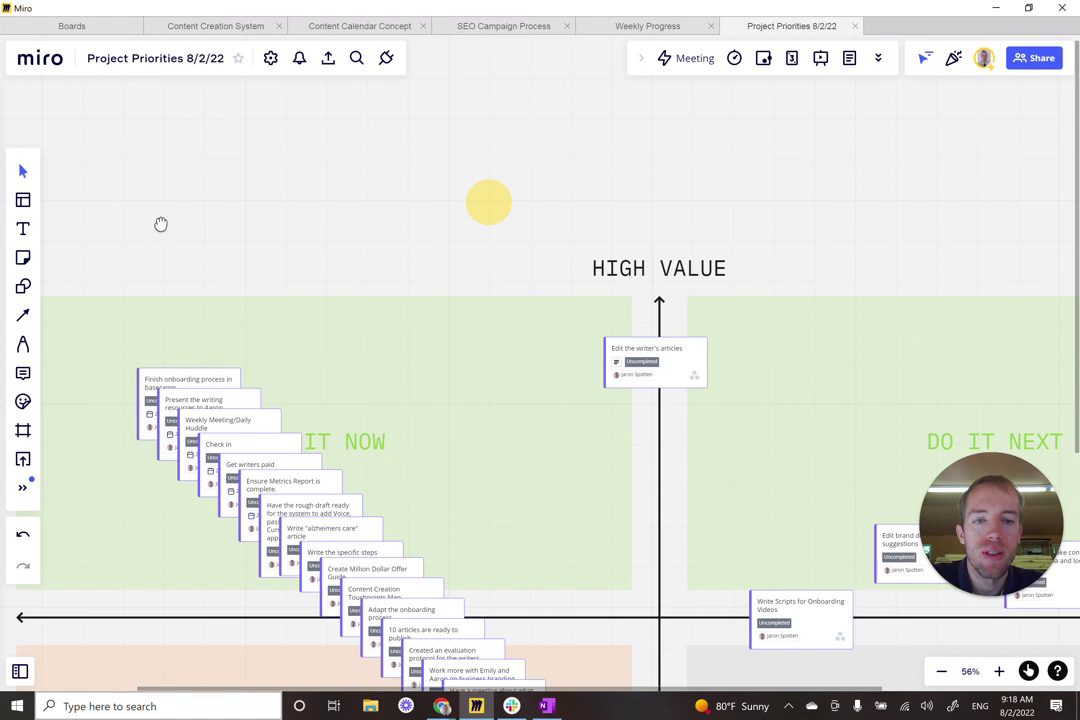
scroll(160, 224, right, 7)
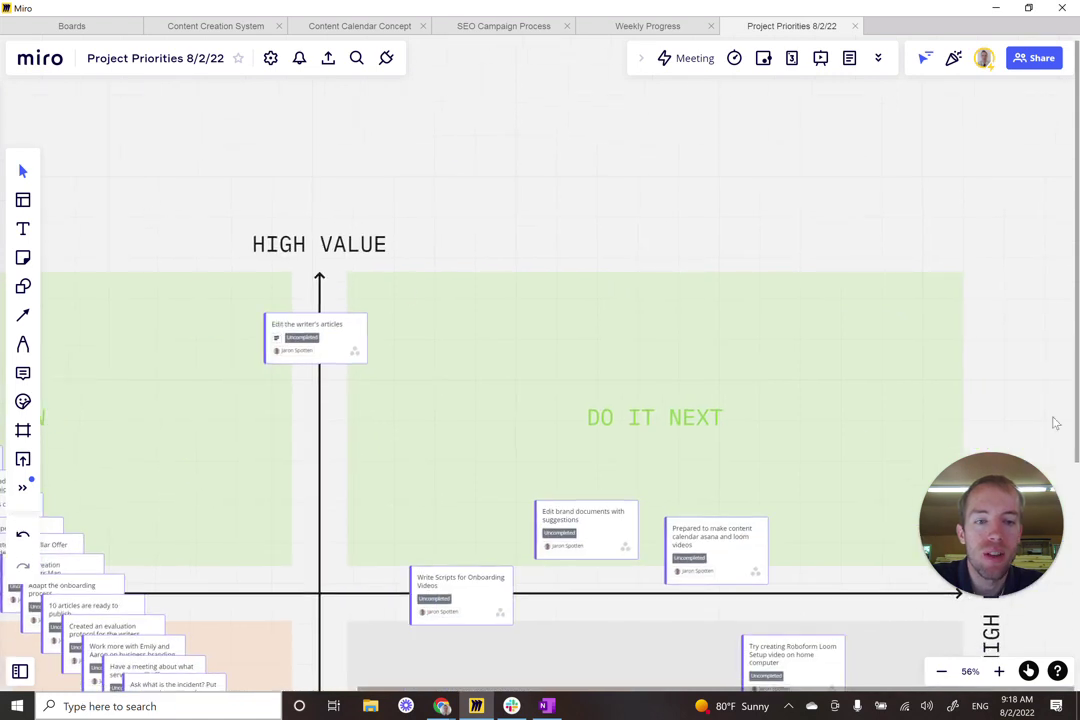
scroll(1055, 423, right, 2)
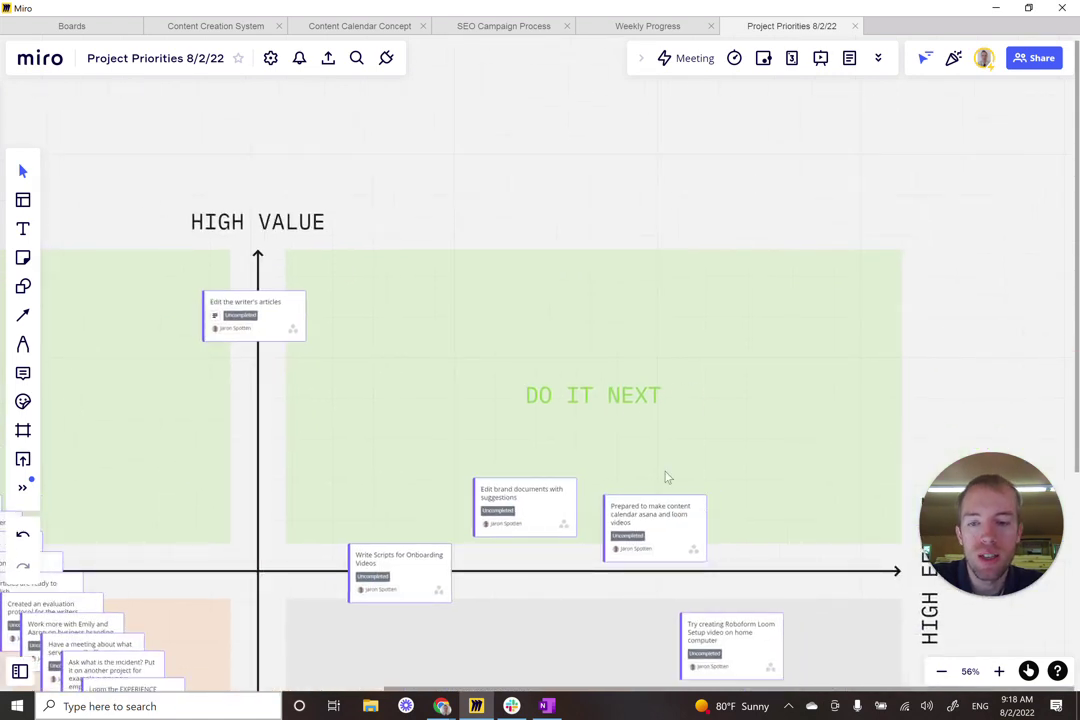
drag(472, 192, 692, 92)
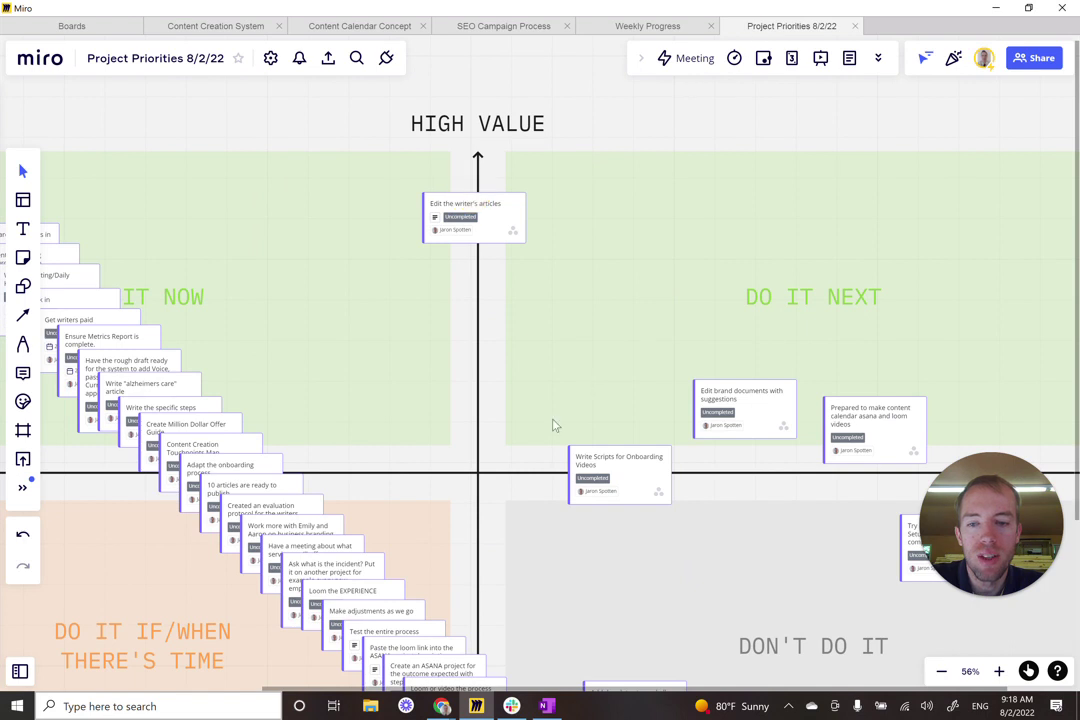
scroll(553, 425, left, 2)
scroll(635, 337, left, 4)
scroll(635, 337, down, 3)
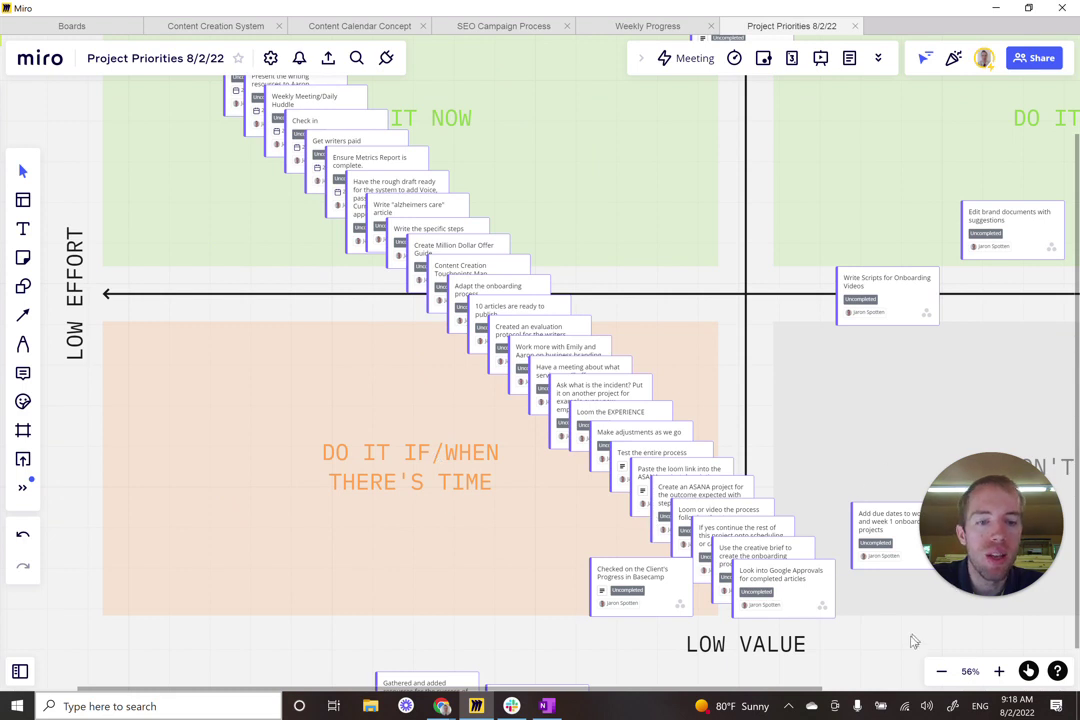
scroll(776, 639, right, 3)
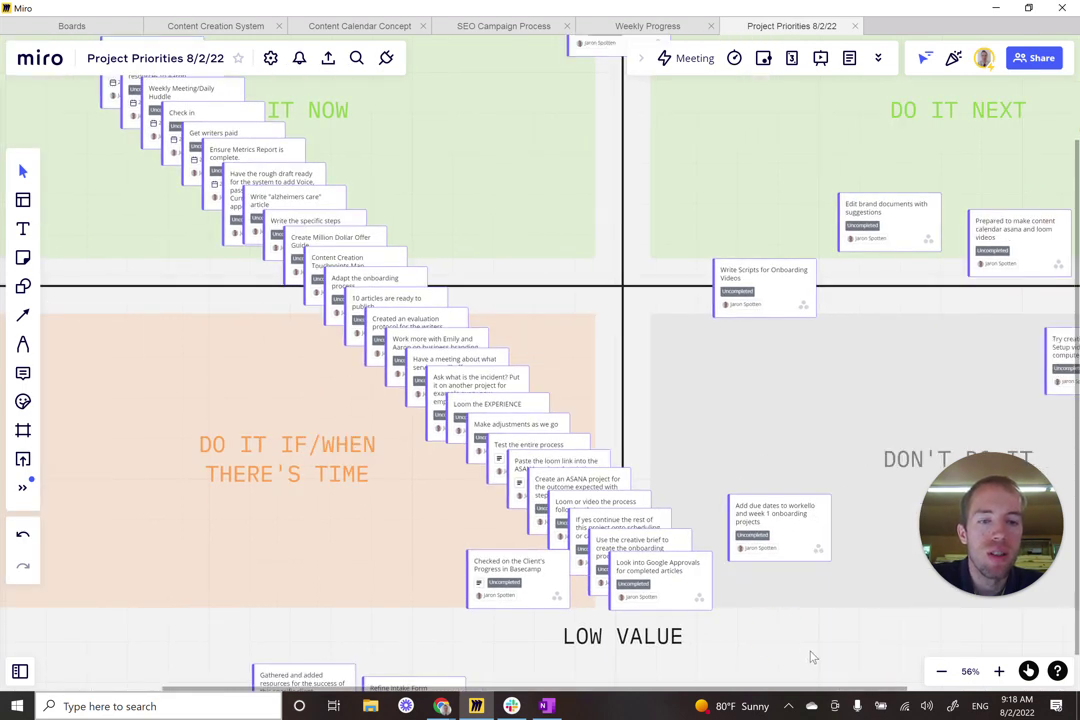